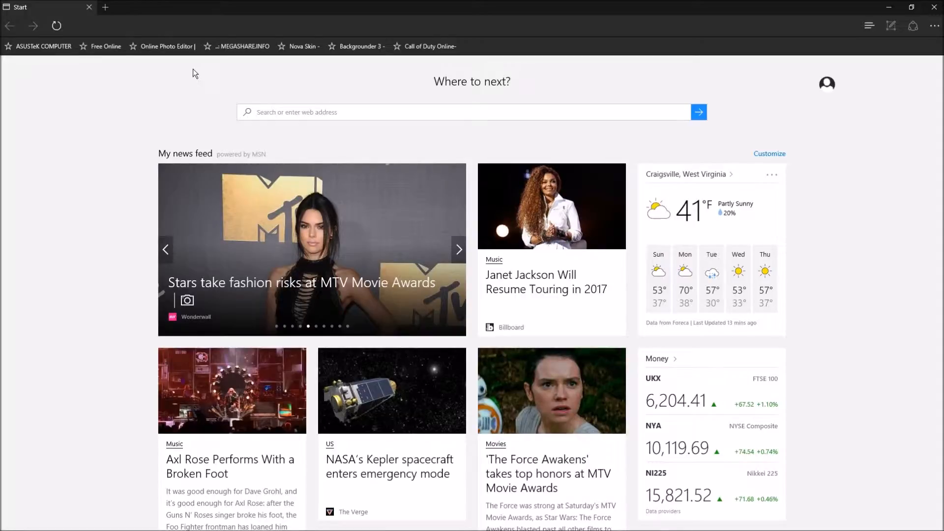
Open the Online Photo Editor, dismiss its start dialog, then exit the editor and confirm leaving.
left_click(164, 49)
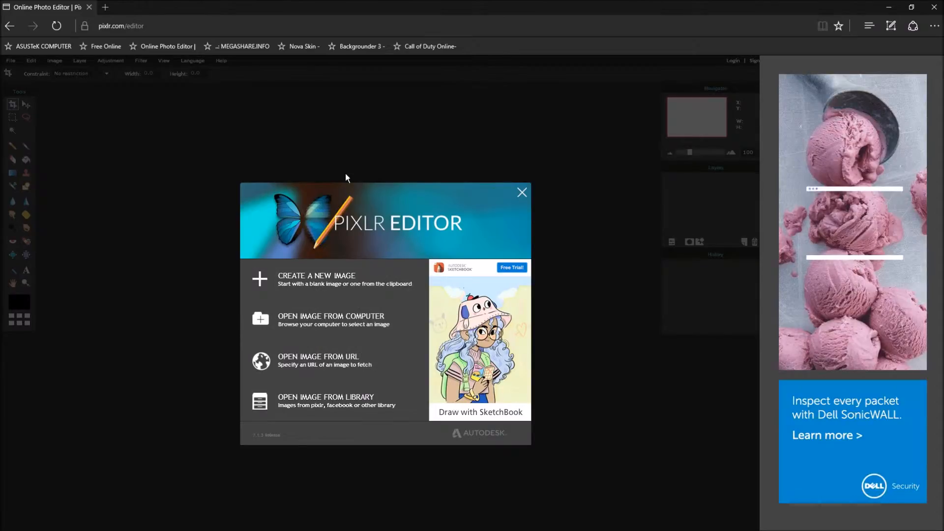
left_click(522, 192)
left_click(12, 61)
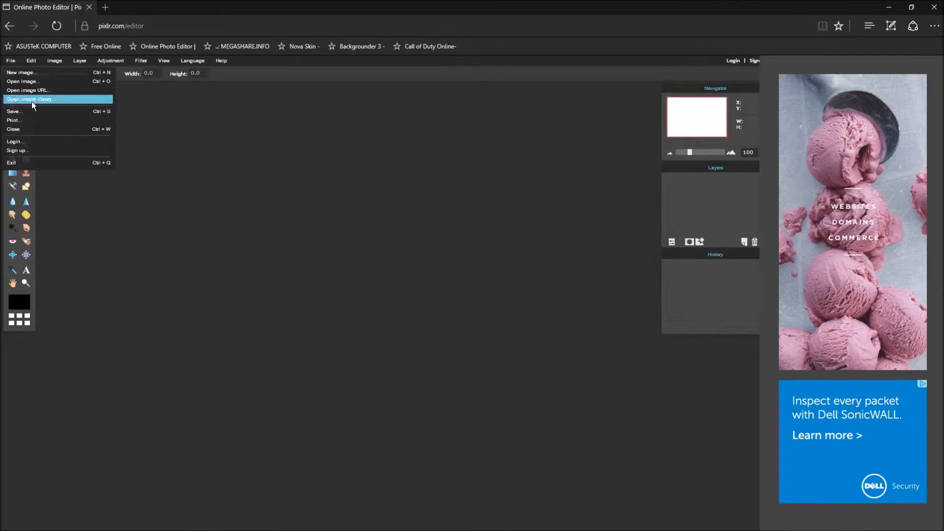
left_click(29, 163)
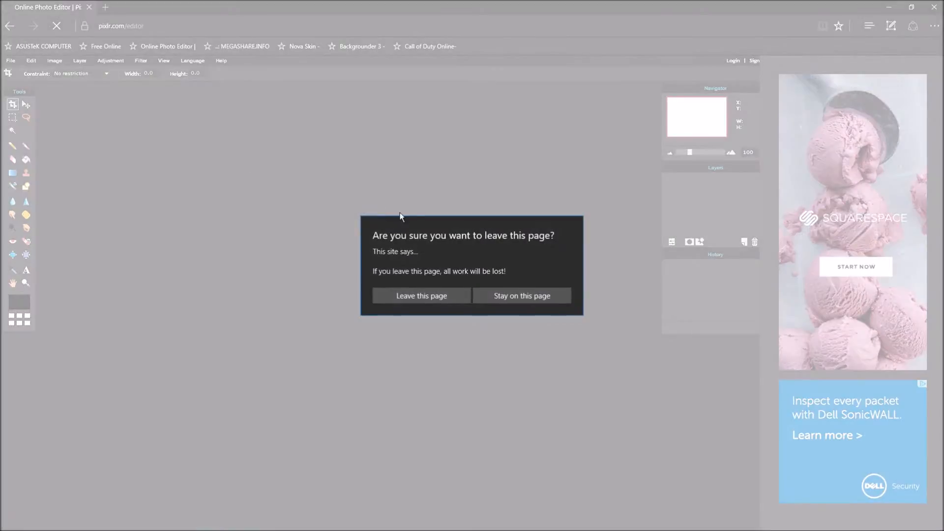
left_click(432, 298)
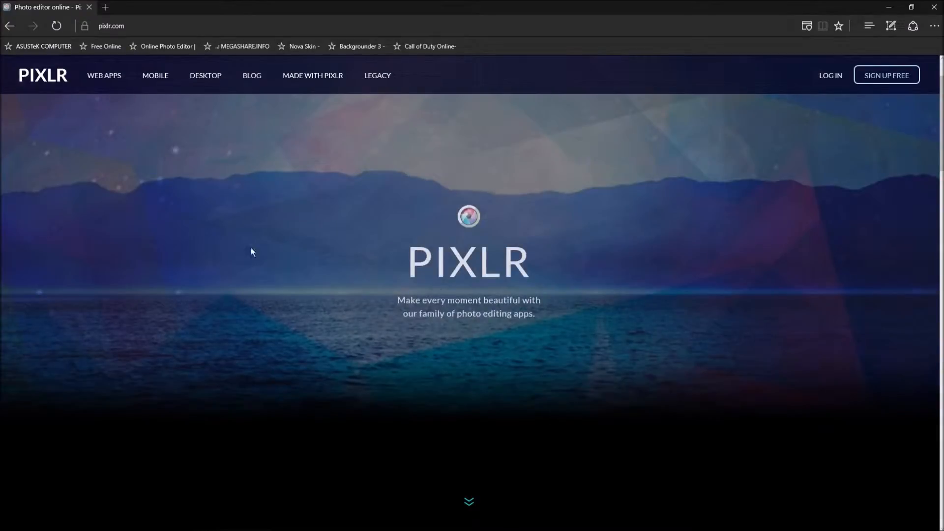
Browse the pixlr.com page and launch the web app from the Pixlr Editor card.
scroll(595, 172, "down", 5)
scroll(405, 244, "down", 2)
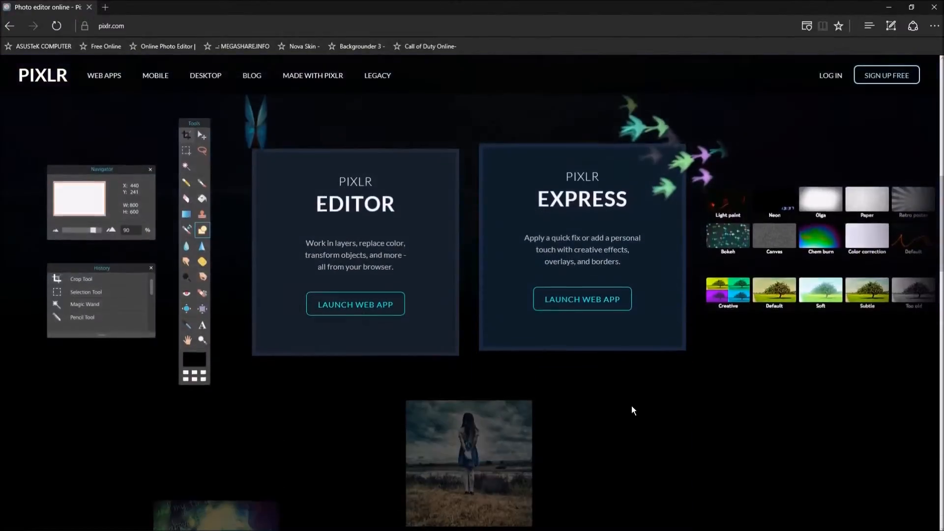
scroll(665, 348, "up", 5)
scroll(660, 381, "down", 7)
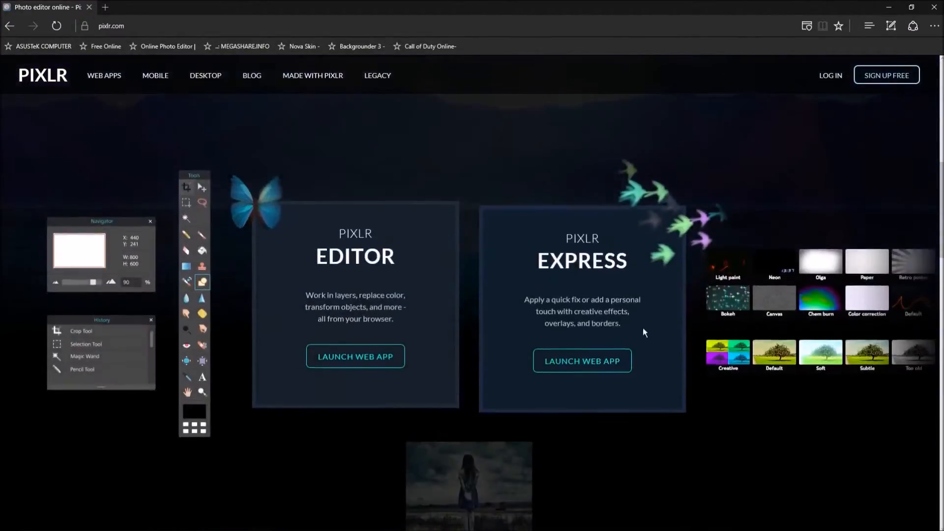
scroll(544, 322, "down", 5)
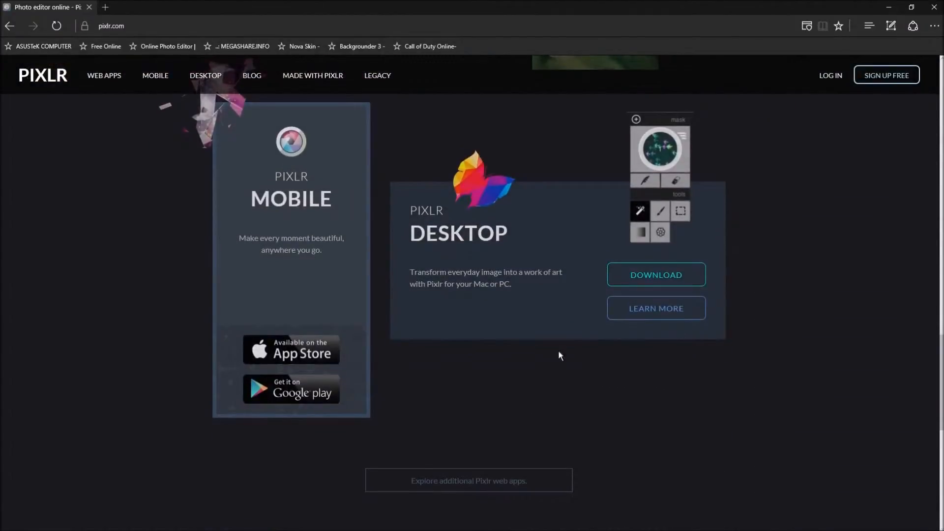
scroll(712, 320, "up", 2)
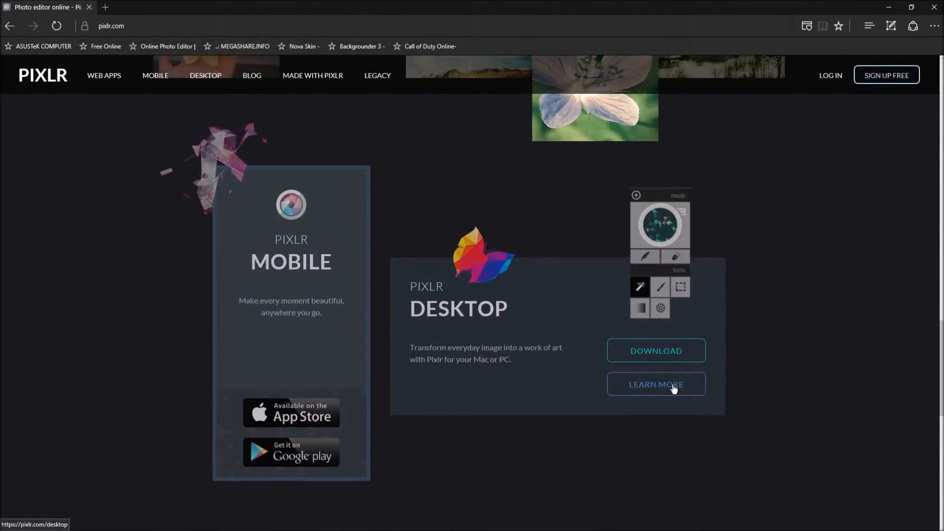
scroll(648, 380, "up", 2)
scroll(614, 407, "up", 10)
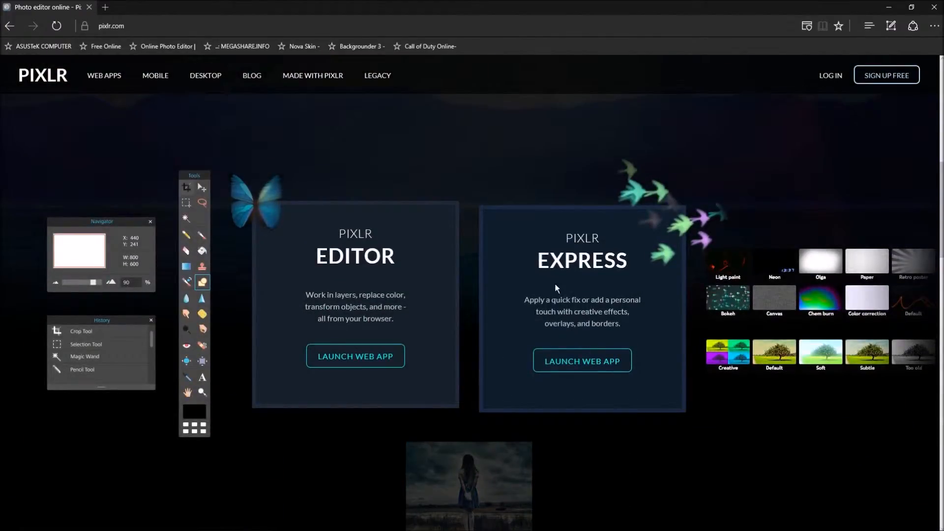
scroll(572, 273, "down", 1)
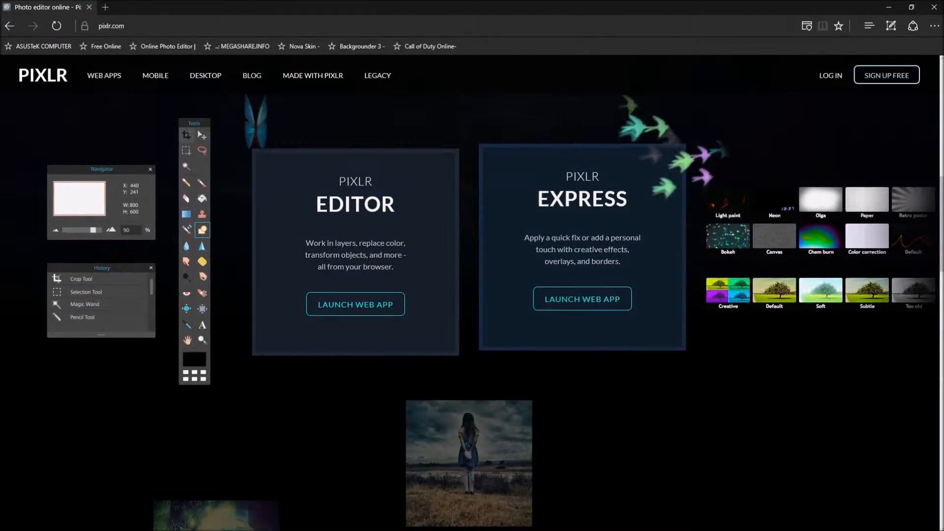
scroll(473, 232, "up", 1)
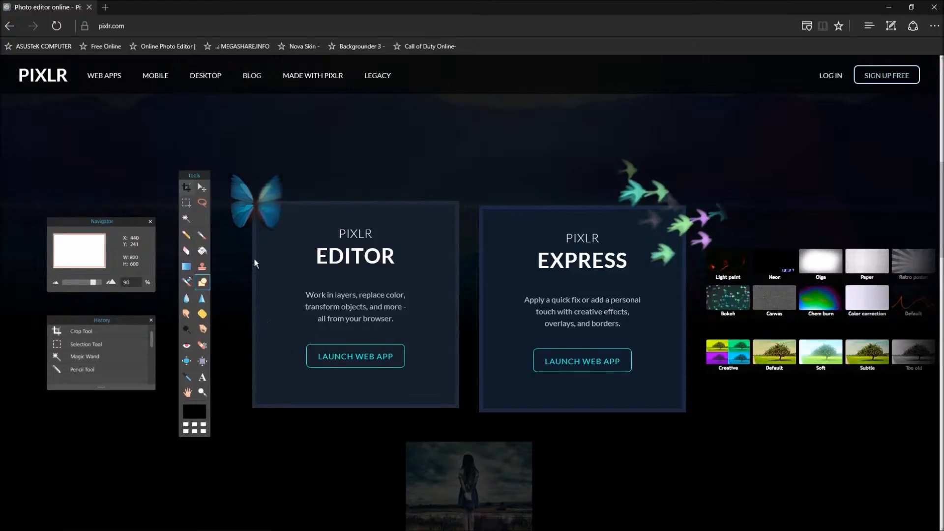
scroll(427, 325, "up", 5)
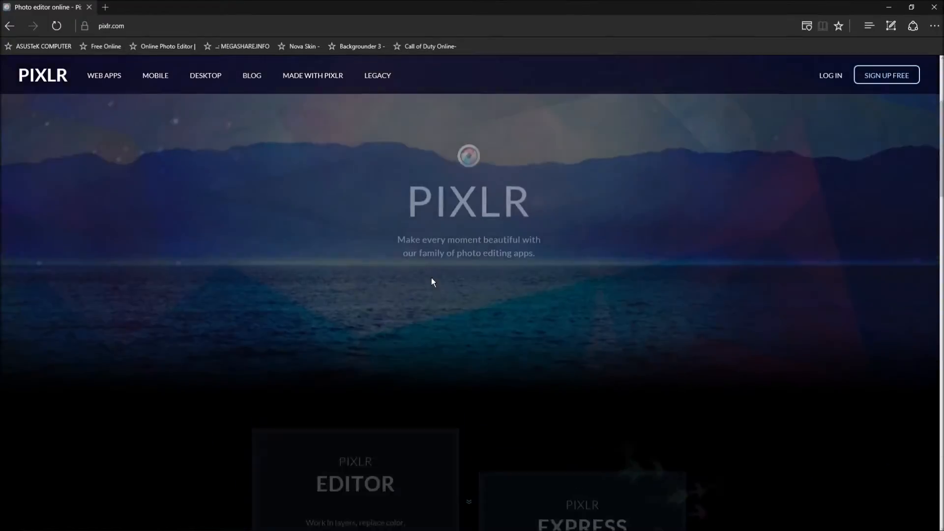
scroll(431, 282, "down", 8)
scroll(408, 256, "up", 2)
left_click(378, 253)
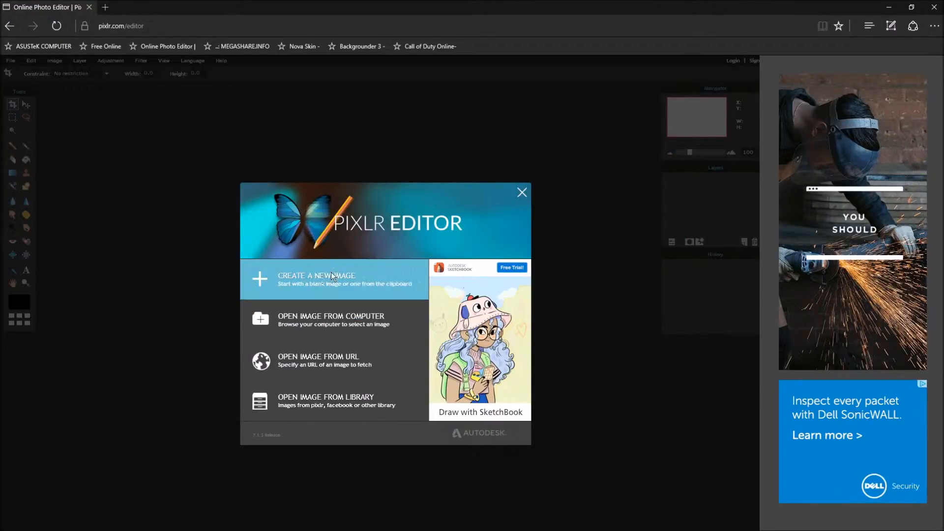
Create a transparent image 'Sims 3 ep. 1' from the 1024 x 768 preset, with height changed to 720.
left_click(323, 281)
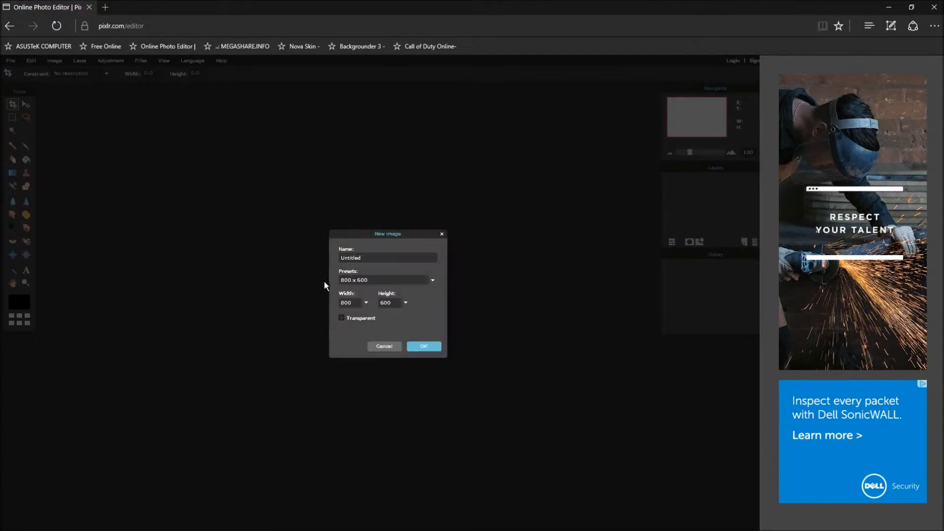
type("S")
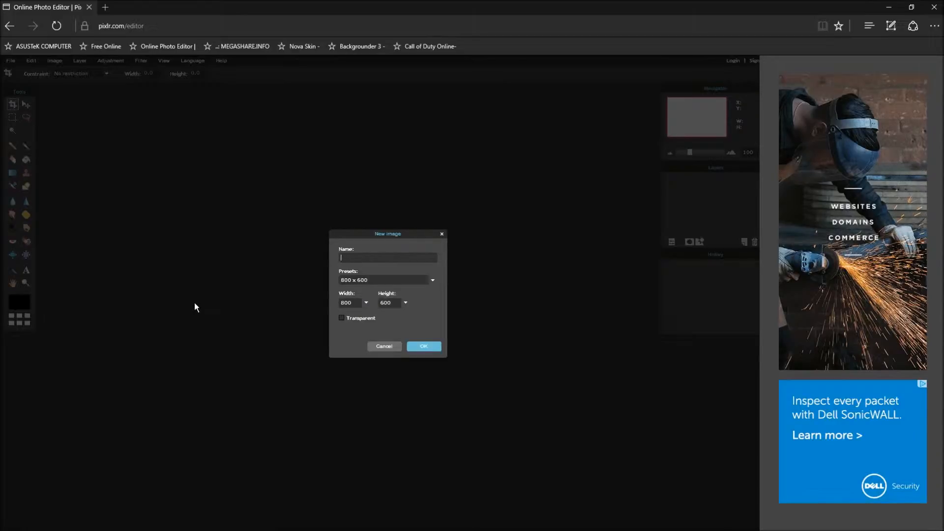
type("ims 3")
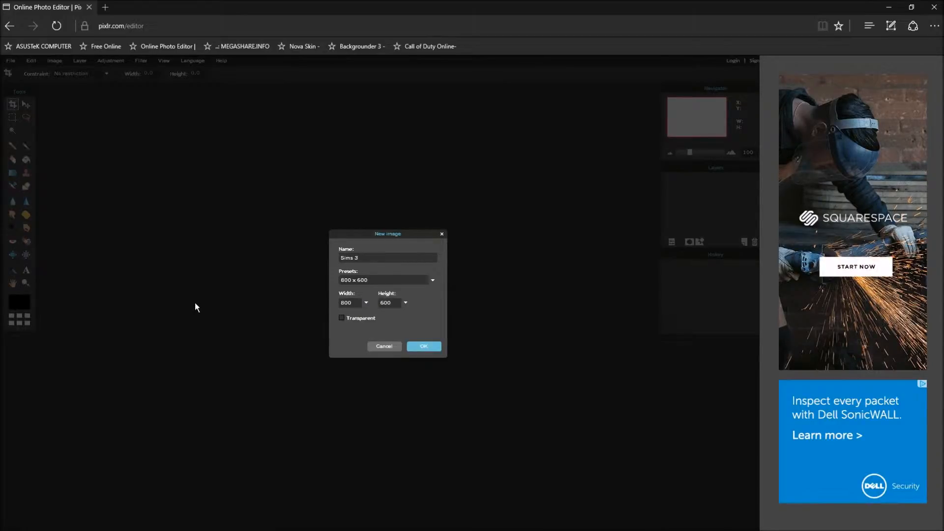
type(" ep. 1")
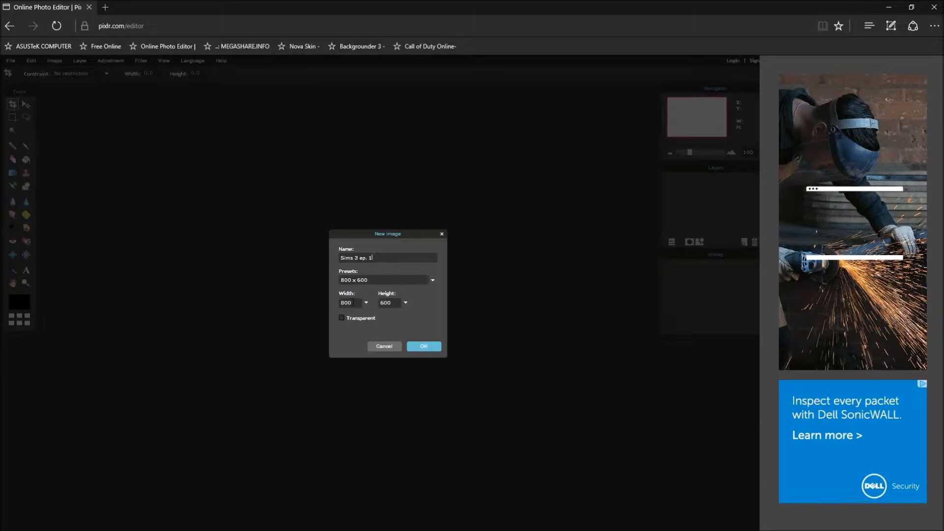
left_click(379, 280)
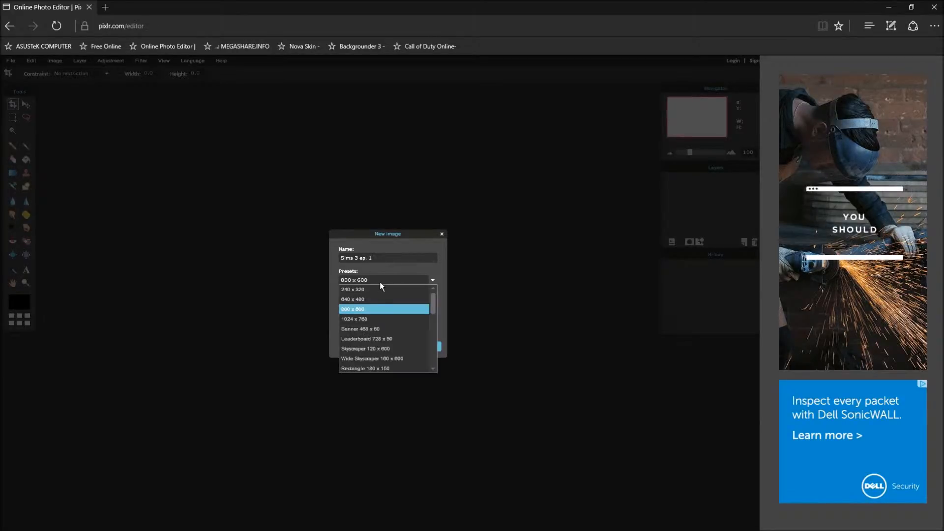
left_click(384, 318)
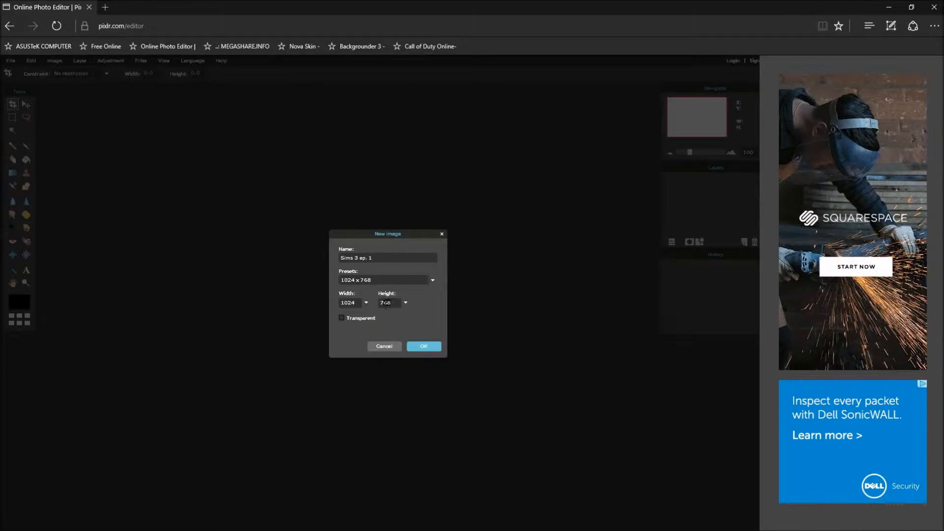
key("BackSpace")
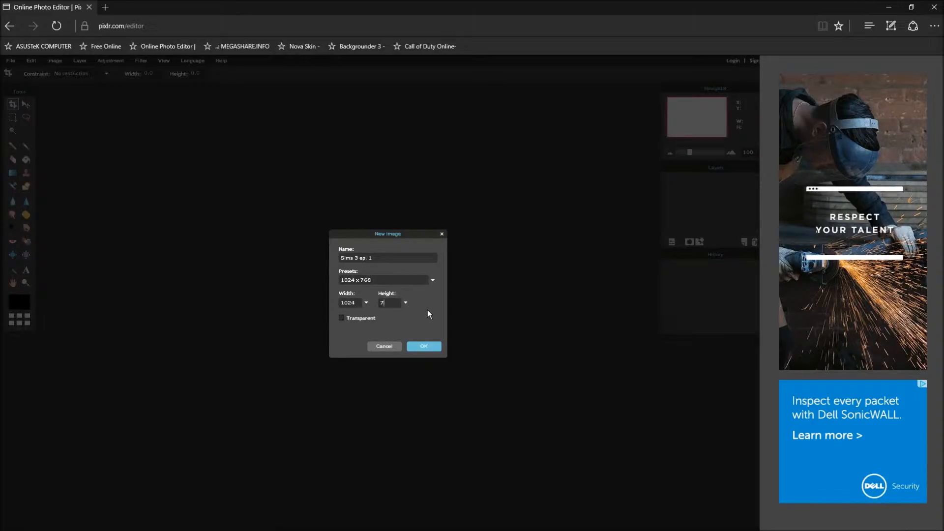
type("20")
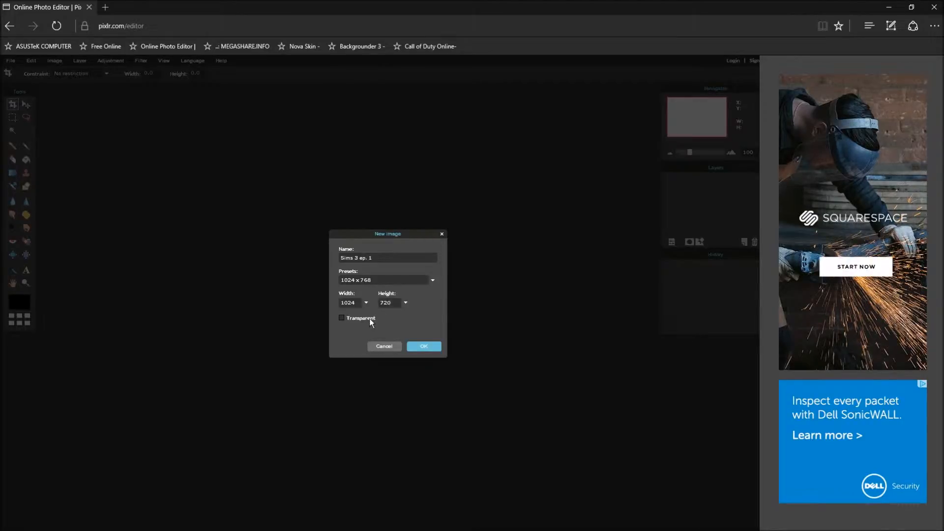
left_click(425, 347)
left_click(424, 346)
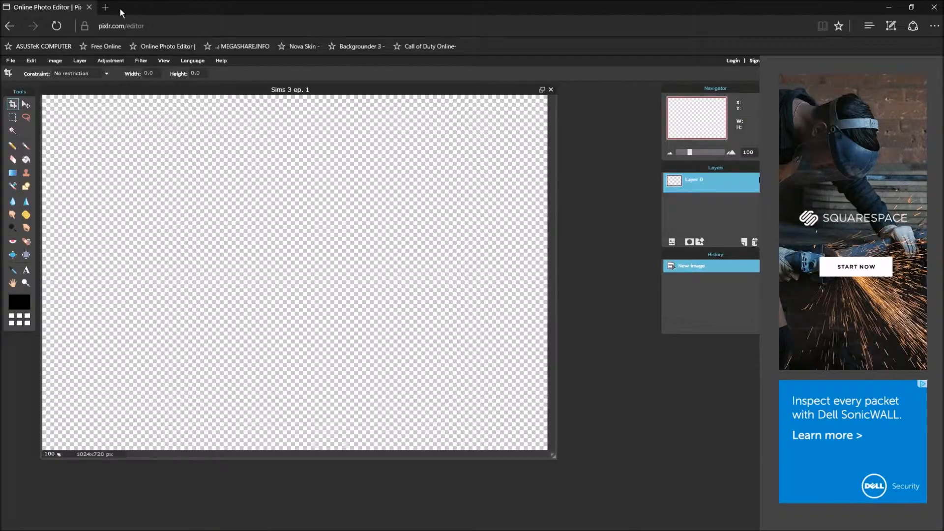
In a new tab, view Google image results for 'white', then return to the Pixlr tab.
left_click(105, 7)
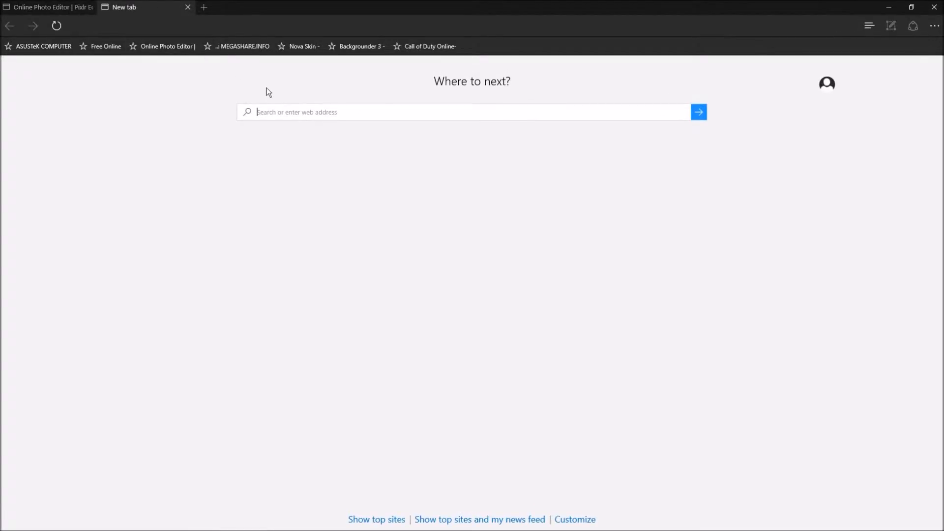
type("white")
key("Return")
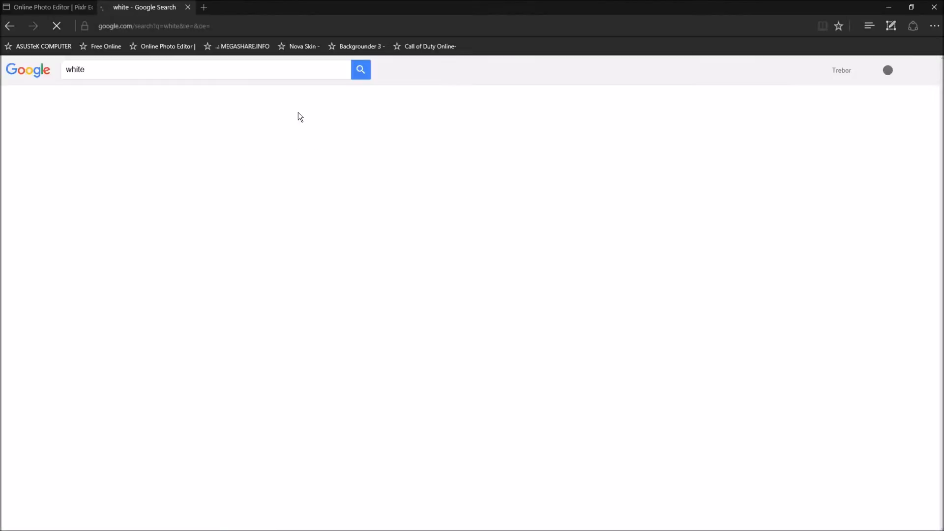
left_click(99, 100)
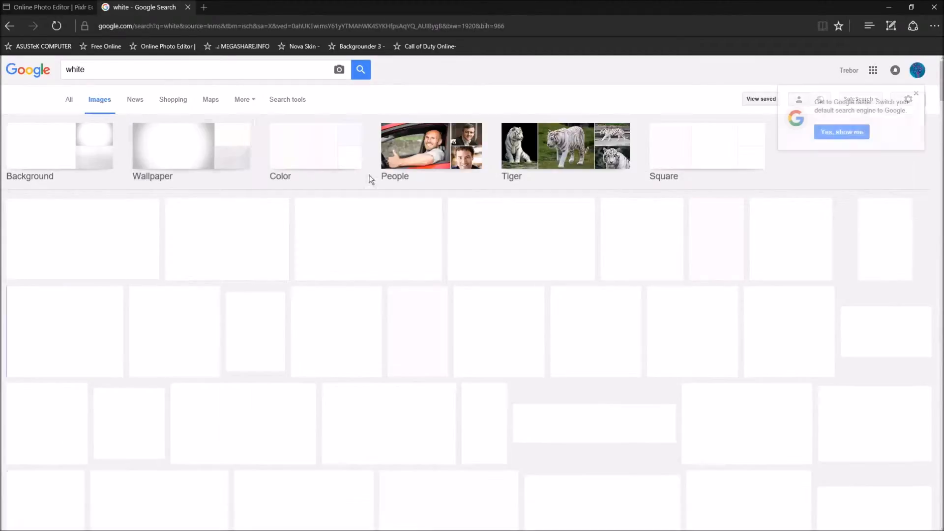
scroll(286, 316, "down", 3)
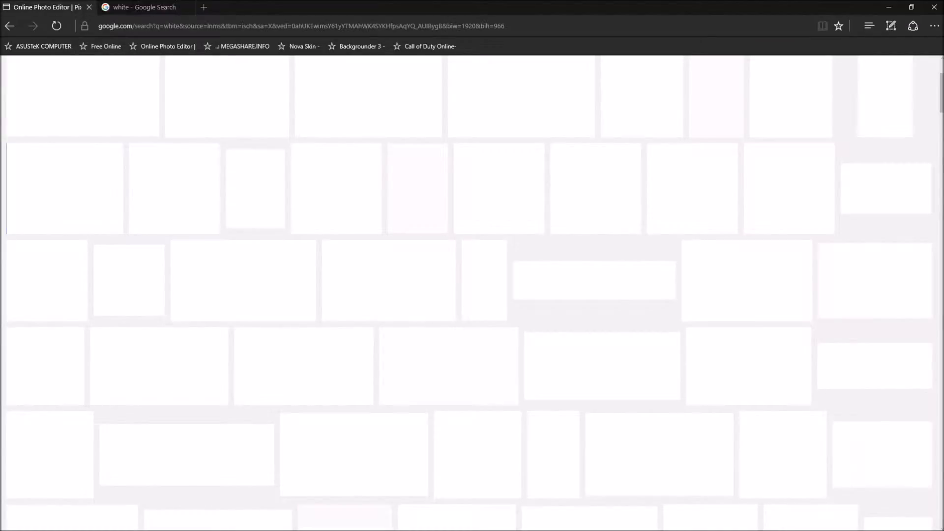
left_click(47, 7)
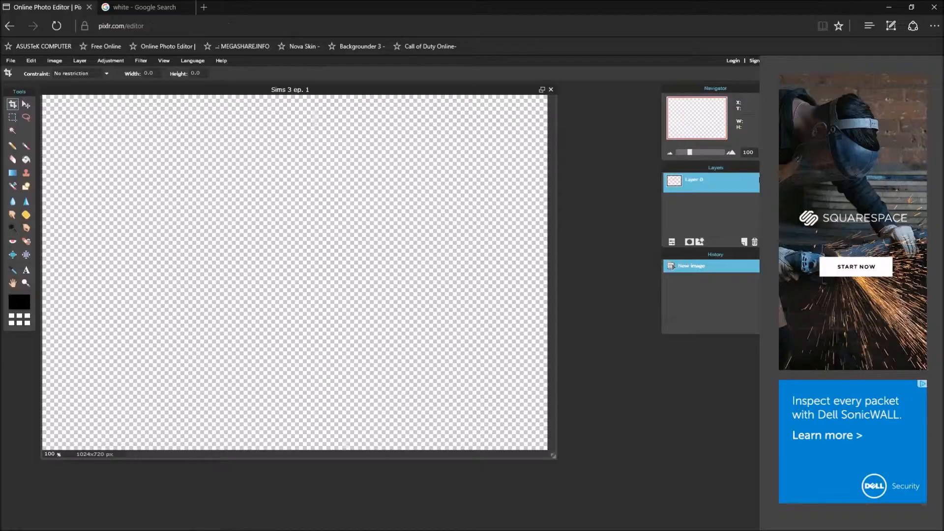
Exit the editor page, discarding the canvas, and relaunch Pixlr Editor from pixlr.com.
left_click(12, 61)
left_click(31, 60)
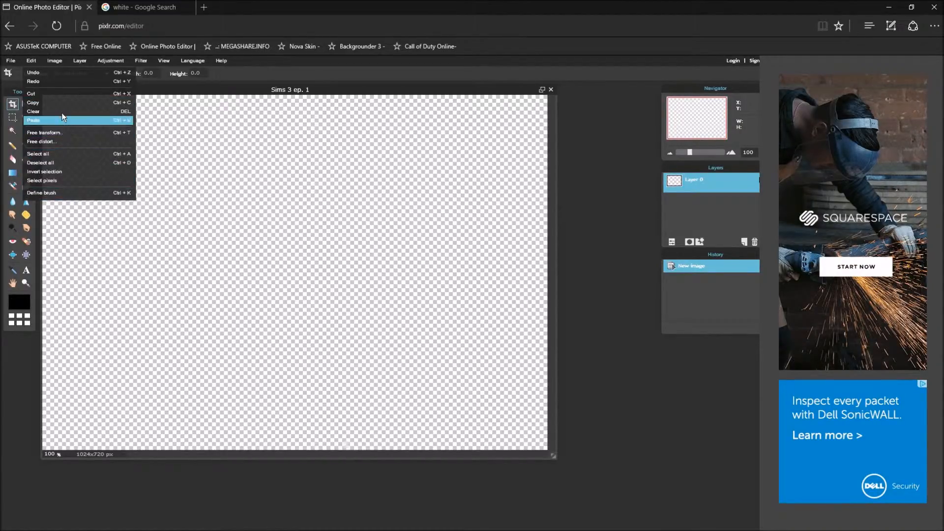
left_click(15, 61)
left_click(49, 162)
left_click(426, 299)
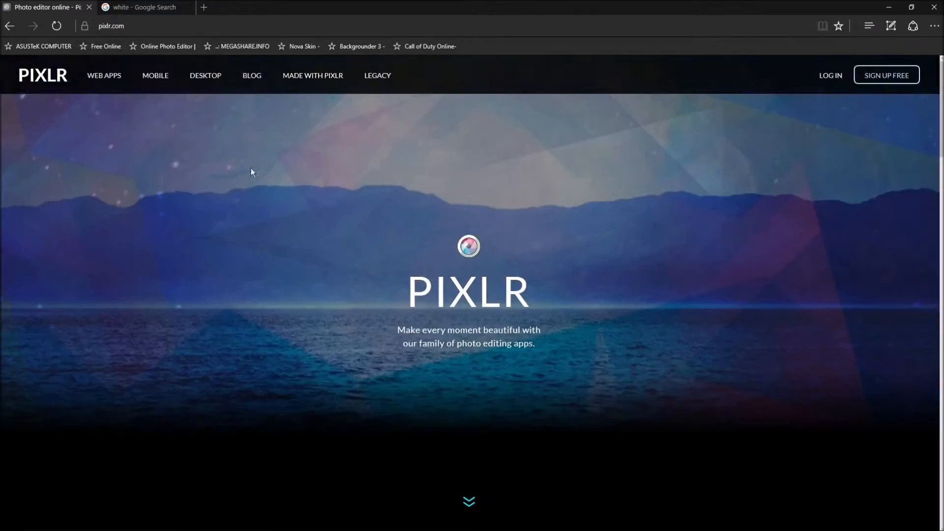
scroll(458, 364, "down", 7)
left_click(347, 416)
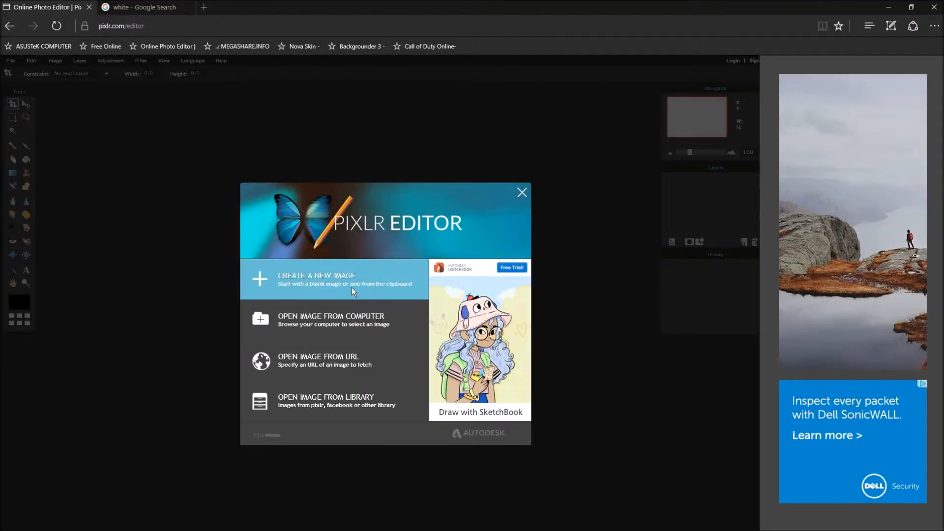
Create a new transparent image 1280 wide and 720 high, named 'Sims 3 ep.1'.
left_click(352, 290)
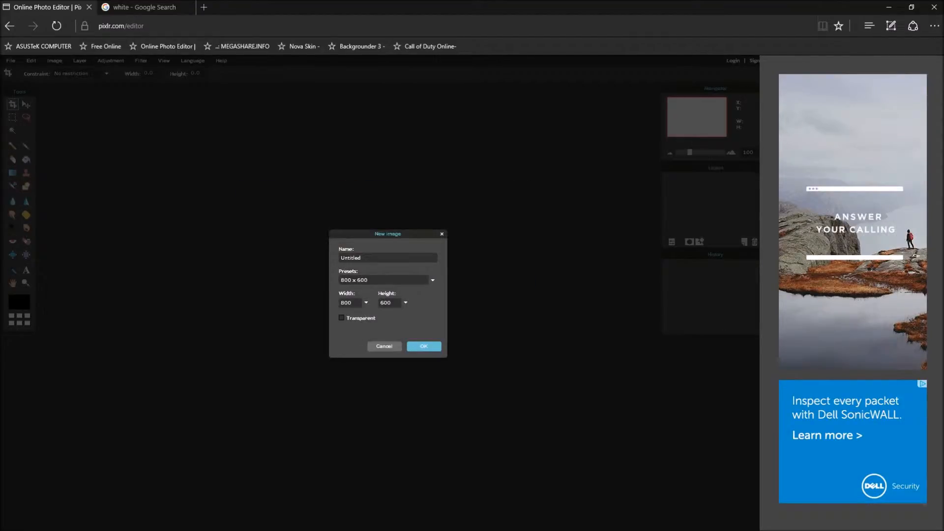
key("Tab")
type("72")
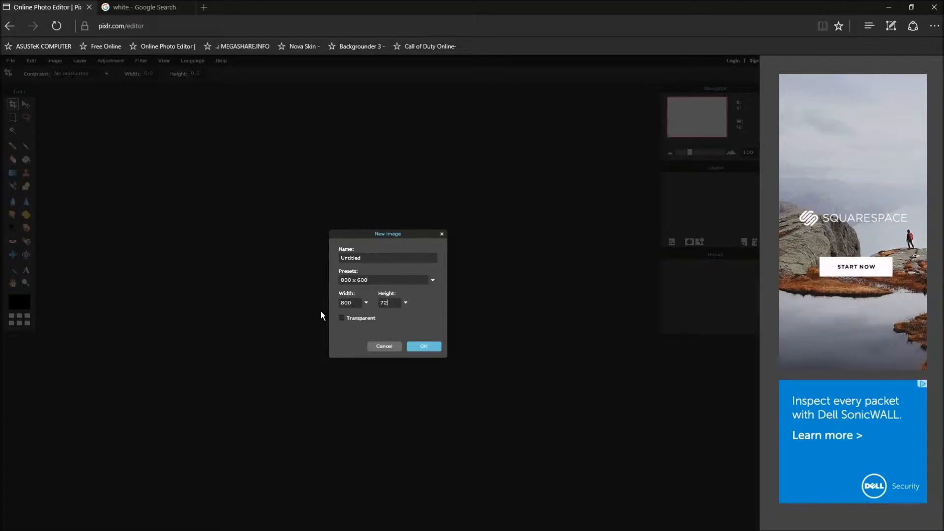
left_click(140, 6)
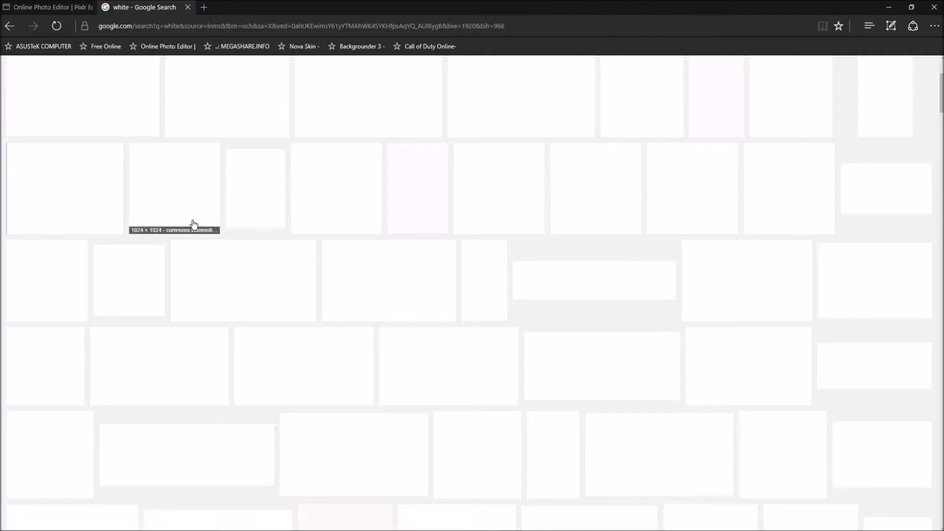
left_click(58, 8)
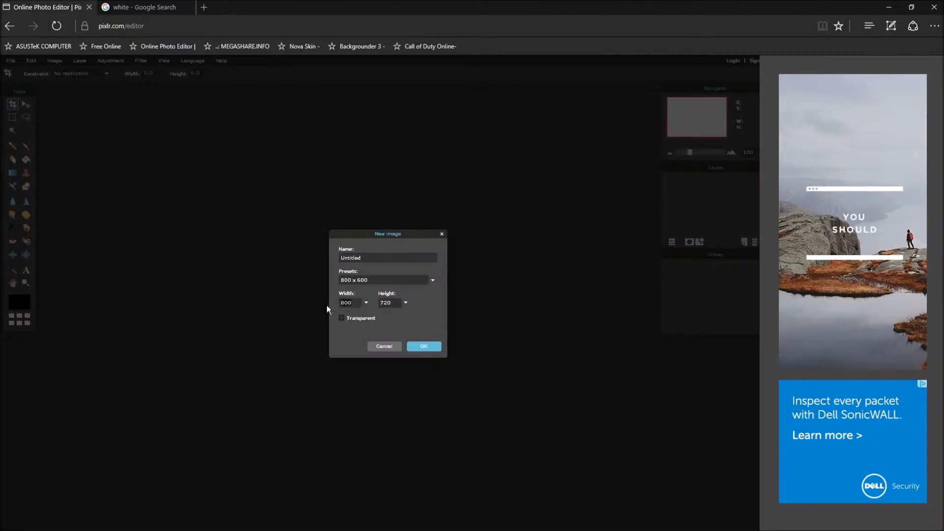
double_click(344, 302)
type("1280")
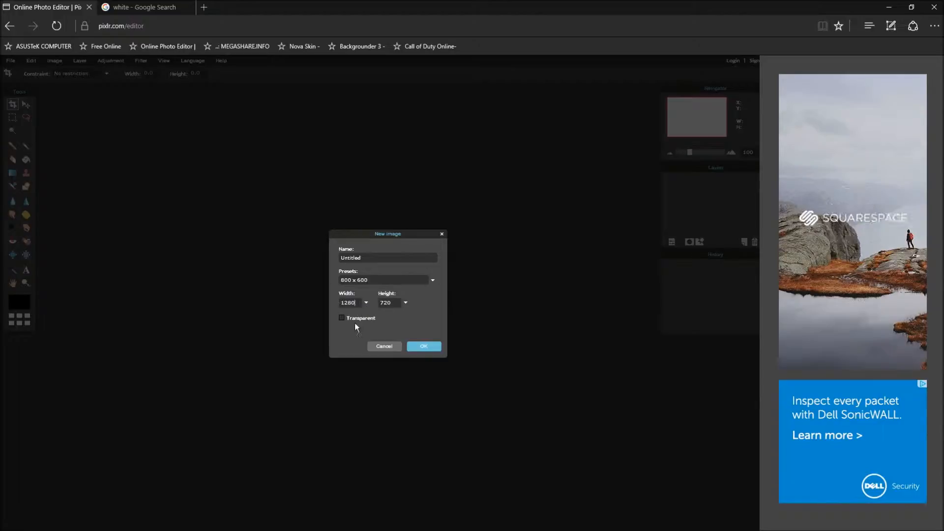
left_click(343, 318)
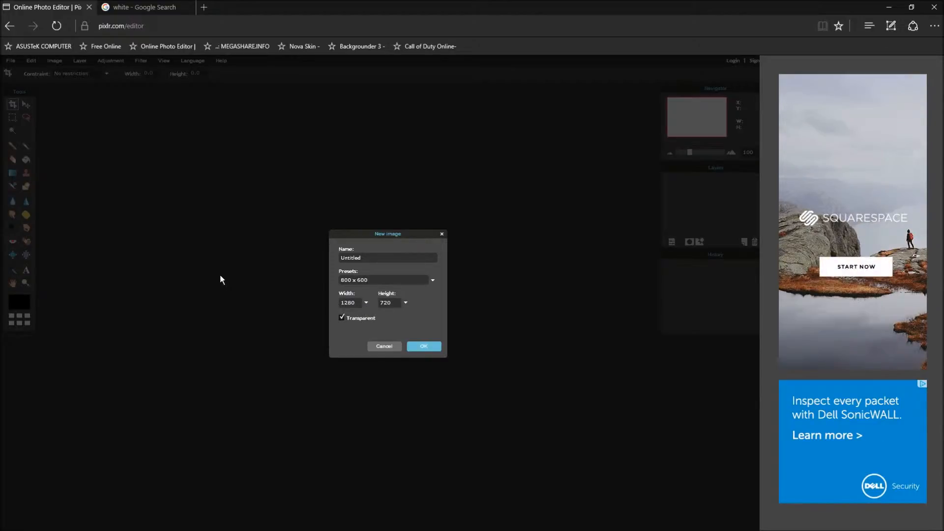
double_click(350, 258)
type("Sims 3 ep")
left_click(423, 347)
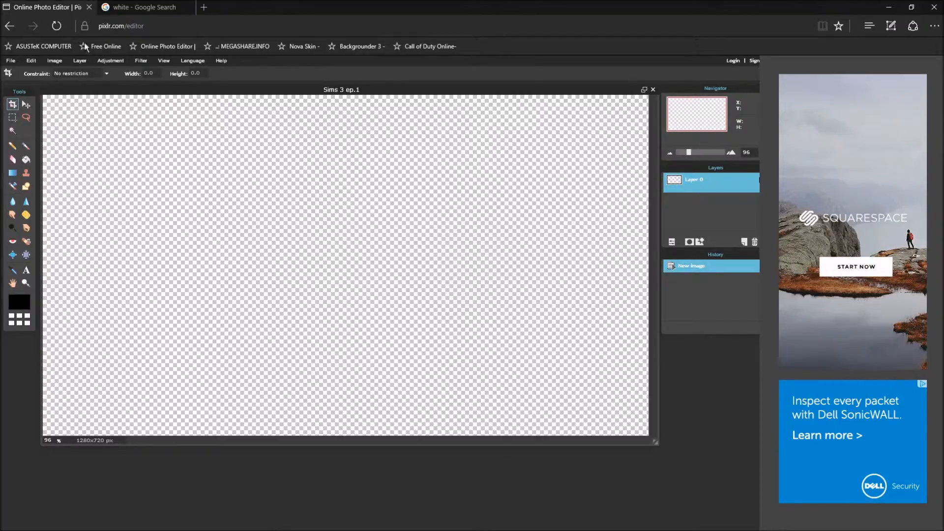
left_click(140, 7)
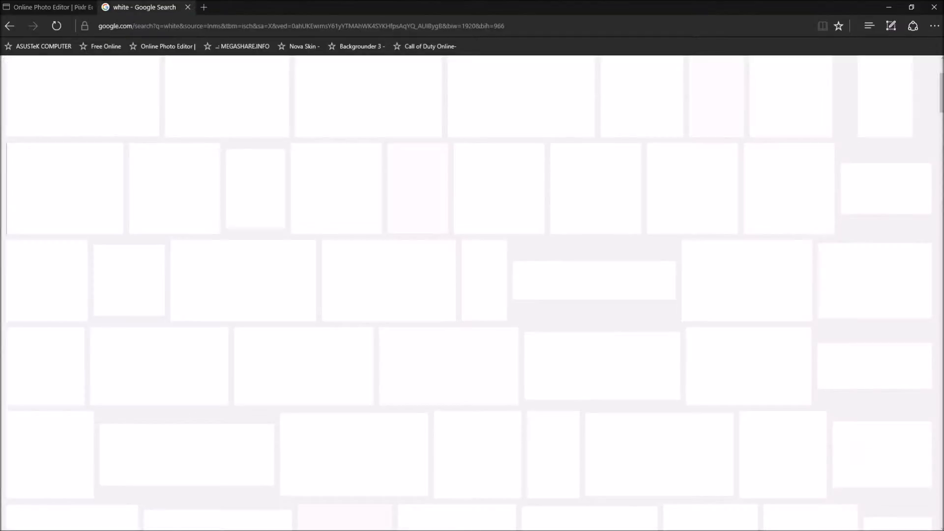
Save the 1280×720 white Google image to Pictures as maxresdefault.jpg, replacing the old copy.
left_click(242, 278)
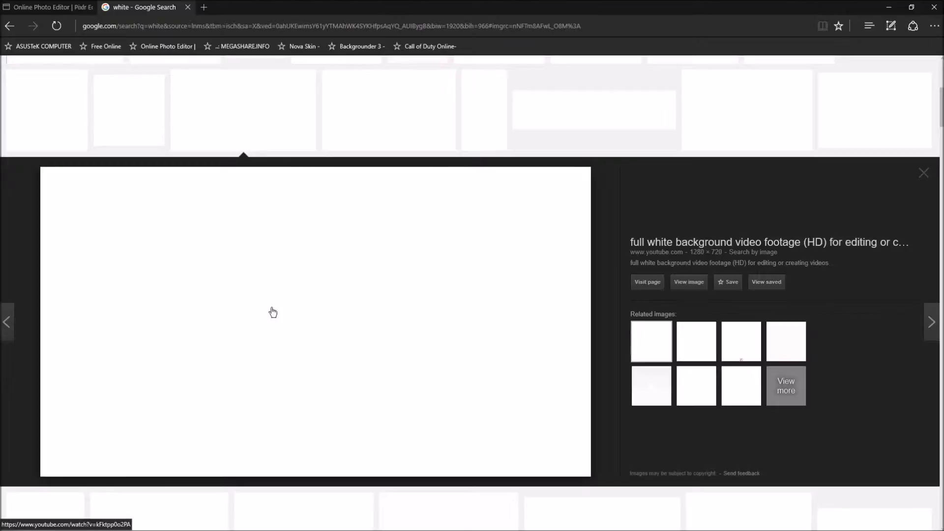
right_click(283, 313)
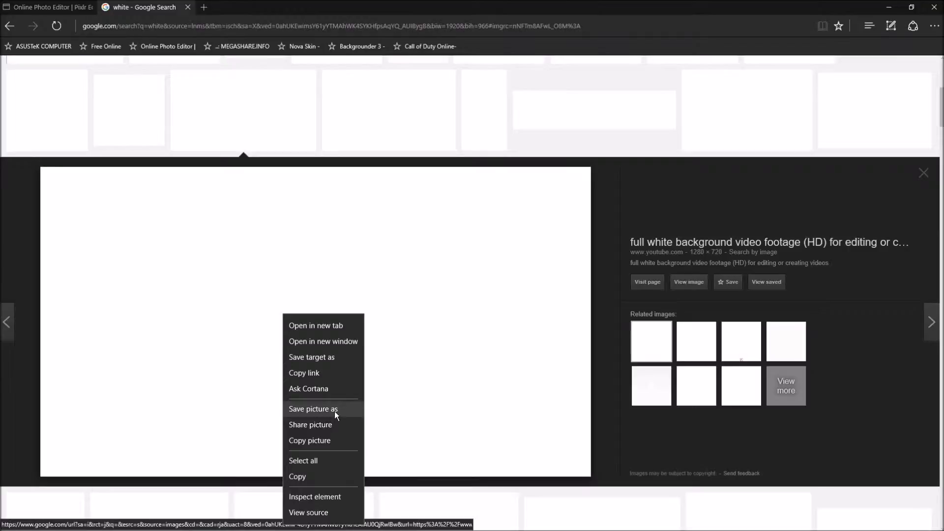
left_click(313, 409)
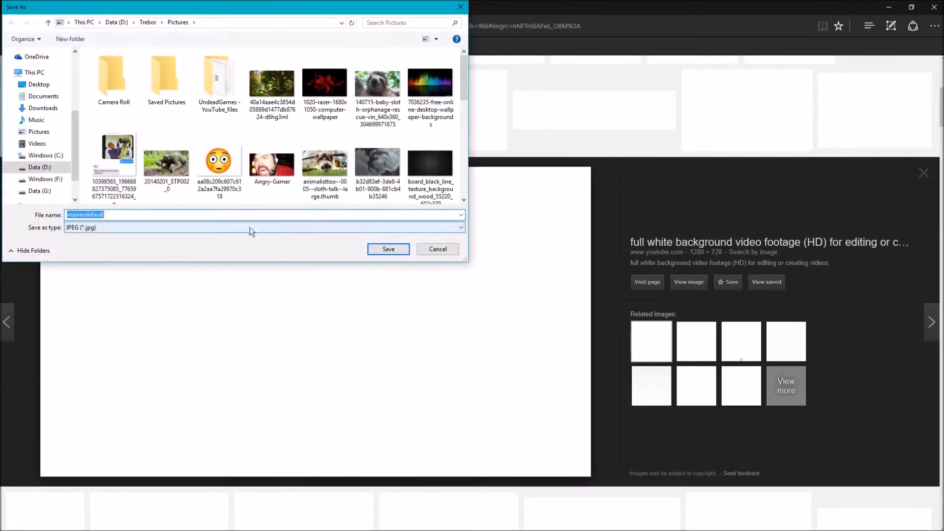
scroll(108, 165, "down", 1)
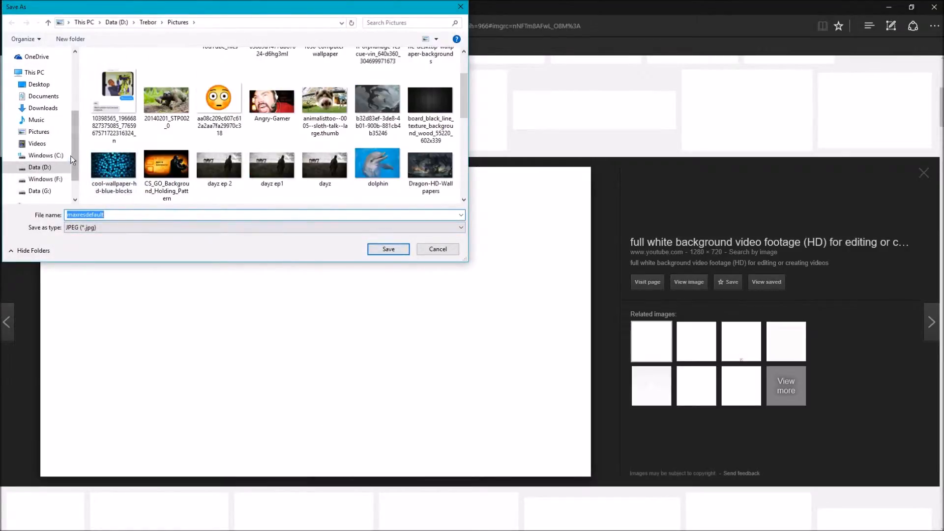
scroll(59, 155, "down", 1)
scroll(178, 158, "down", 1)
scroll(178, 156, "down", 2)
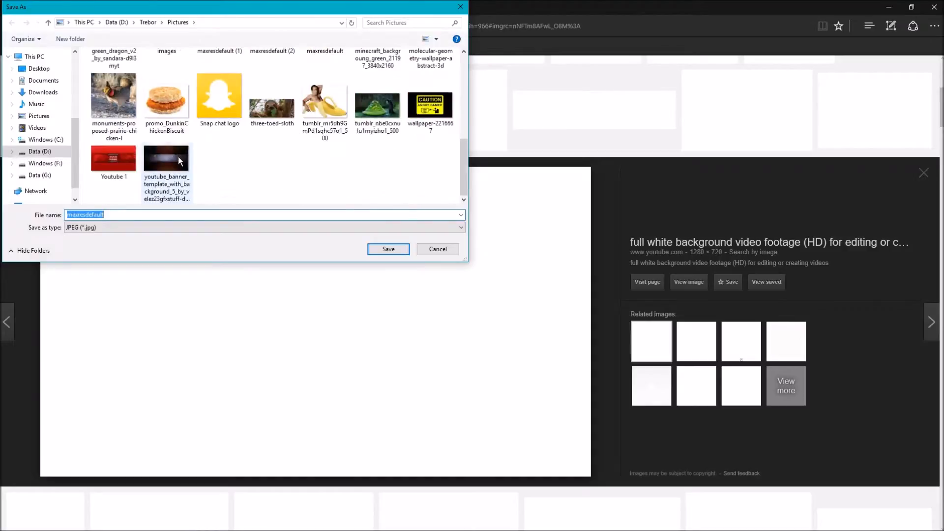
left_click(389, 249)
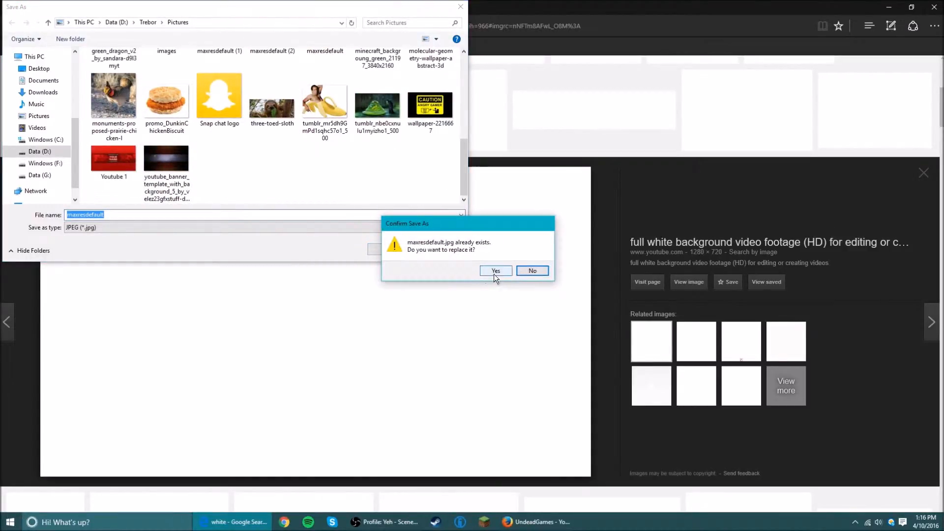
left_click(493, 271)
left_click(41, 13)
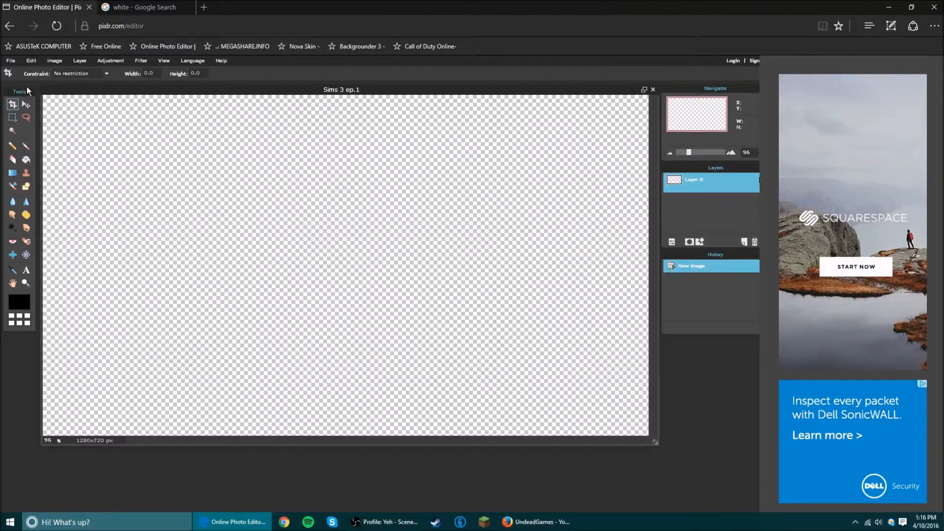
Open maxresdefault from Data (D:) > Trebor > Pictures as a second image in Pixlr.
left_click(20, 60)
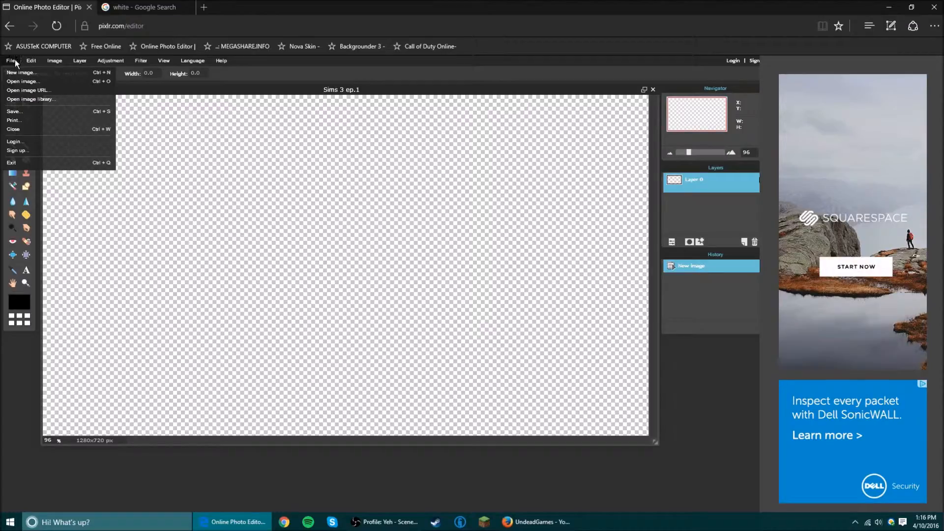
left_click(24, 81)
scroll(195, 140, "down", 8)
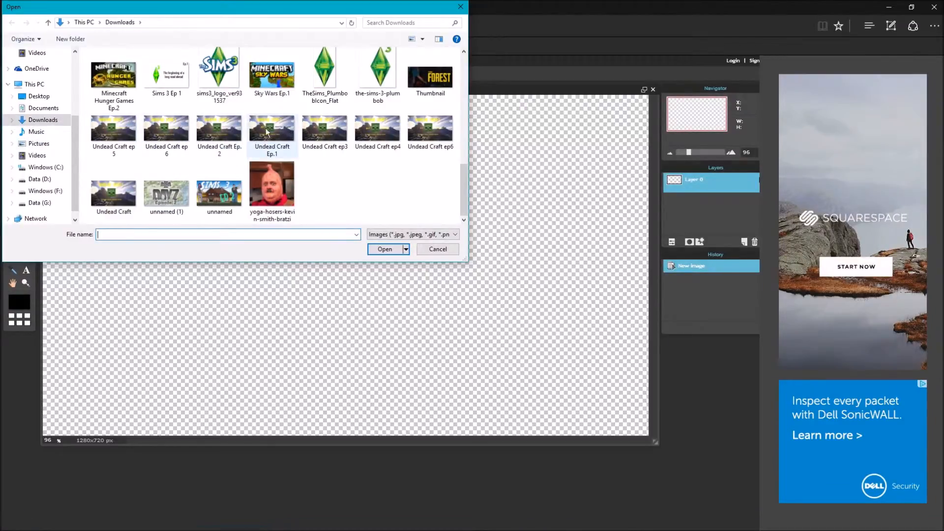
scroll(227, 120, "up", 6)
scroll(227, 120, "up", 1)
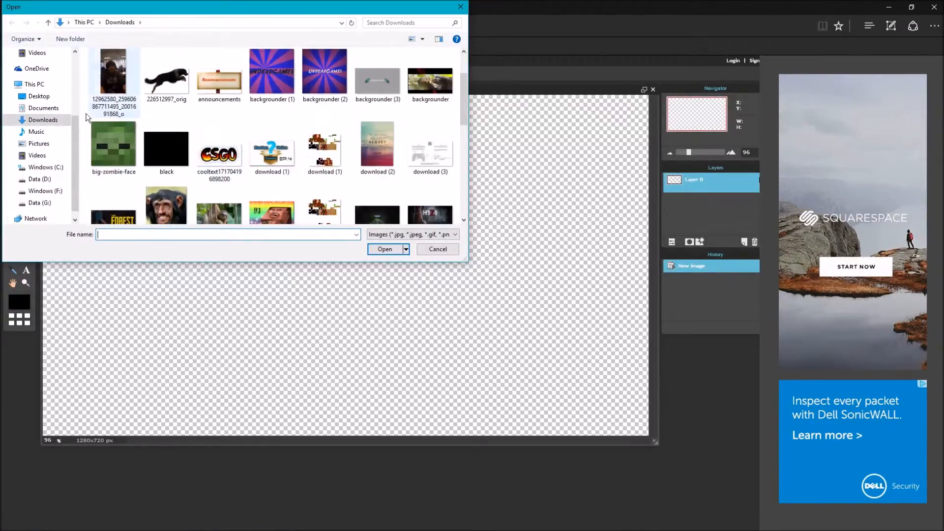
scroll(40, 162, "down", 1)
left_click(41, 168)
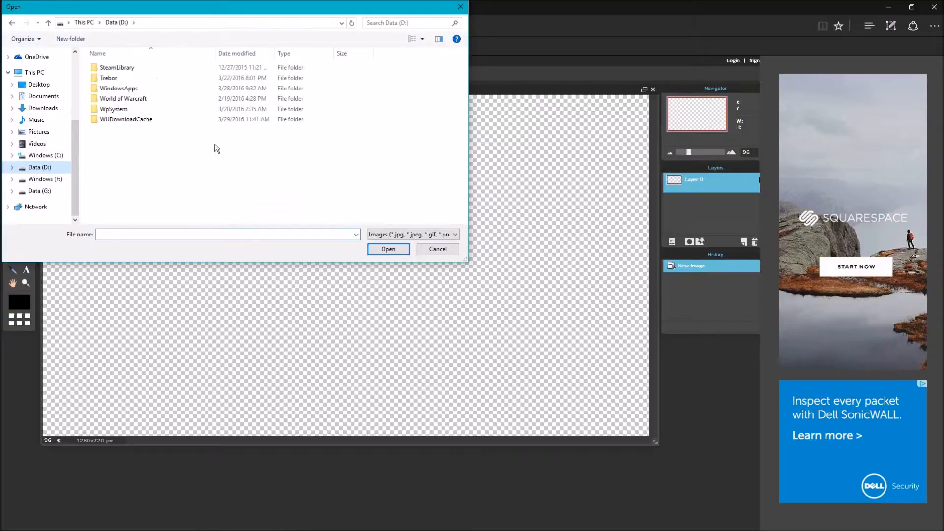
double_click(118, 78)
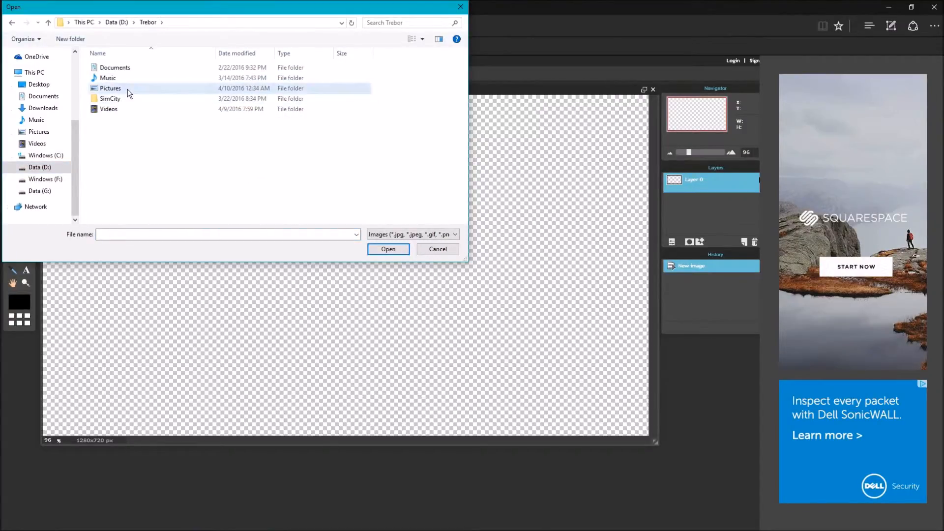
double_click(110, 88)
scroll(207, 137, "down", 6)
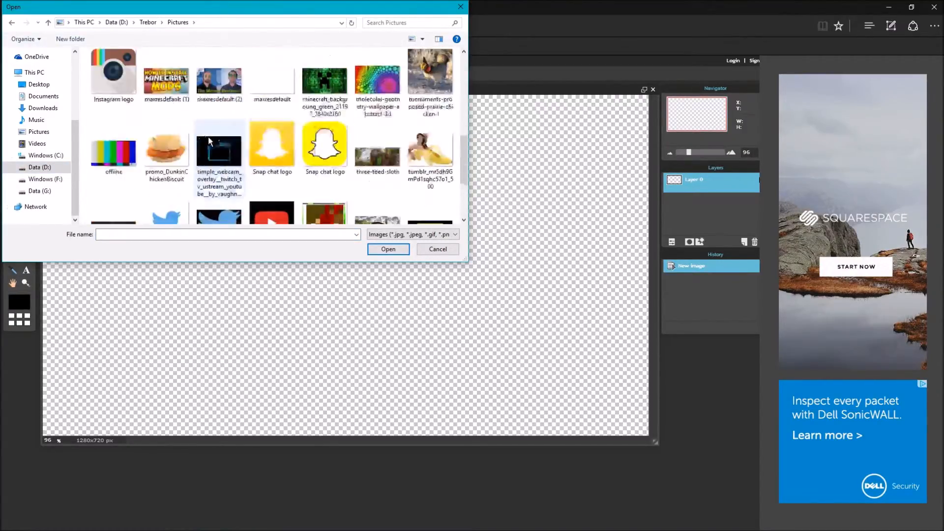
scroll(207, 136, "up", 1)
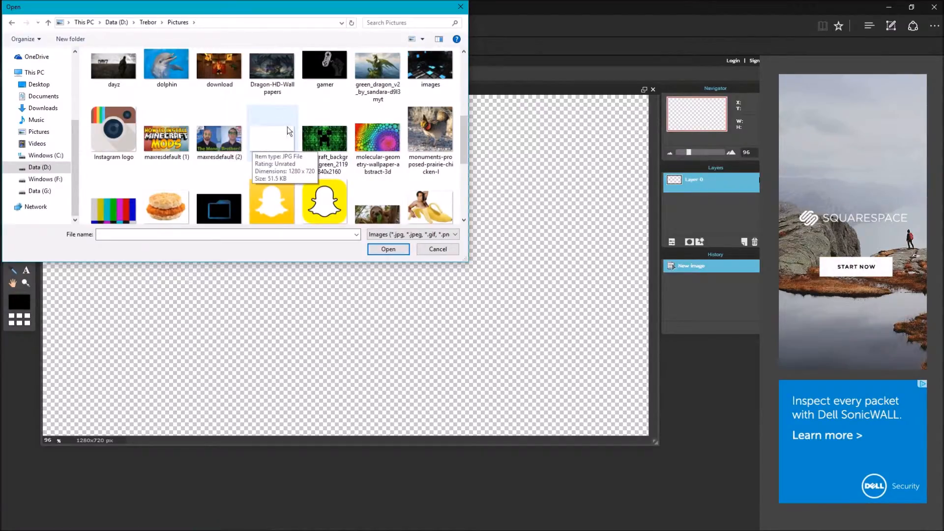
left_click(267, 139)
double_click(267, 139)
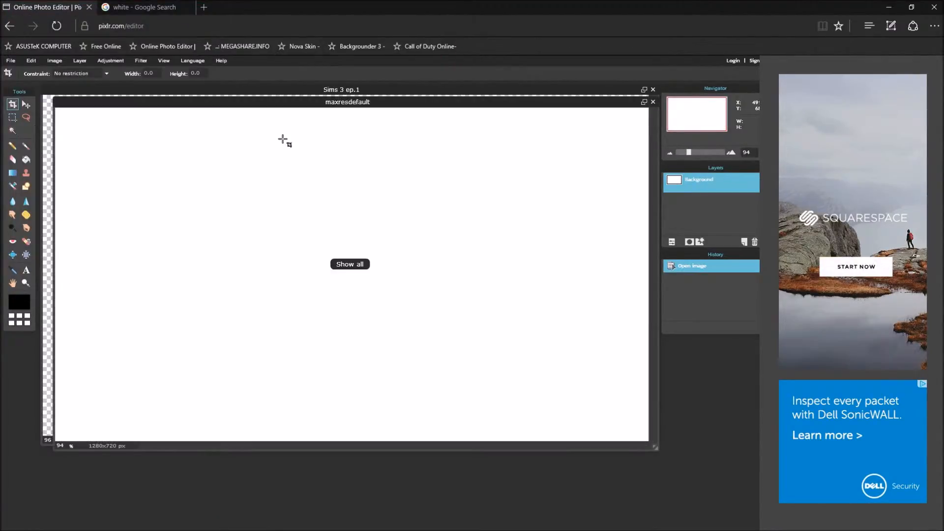
Move the maxresdefault window aside to uncover the Sims 3 ep.1 canvas.
mouse_move(387, 105)
left_mouse_down()
mouse_move(360, 132)
mouse_move(361, 231)
mouse_move(351, 141)
mouse_move(392, 95)
mouse_move(372, 98)
mouse_move(385, 188)
mouse_move(381, 128)
mouse_move(363, 136)
mouse_move(322, 128)
mouse_move(350, 131)
mouse_move(374, 98)
left_mouse_up()
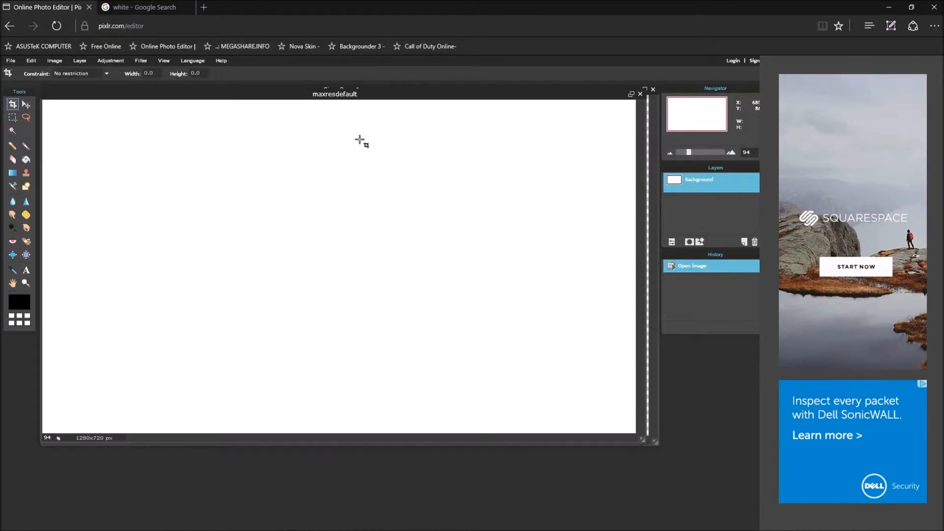
mouse_move(362, 92)
left_mouse_down()
mouse_move(387, 55)
mouse_move(364, 86)
left_mouse_up()
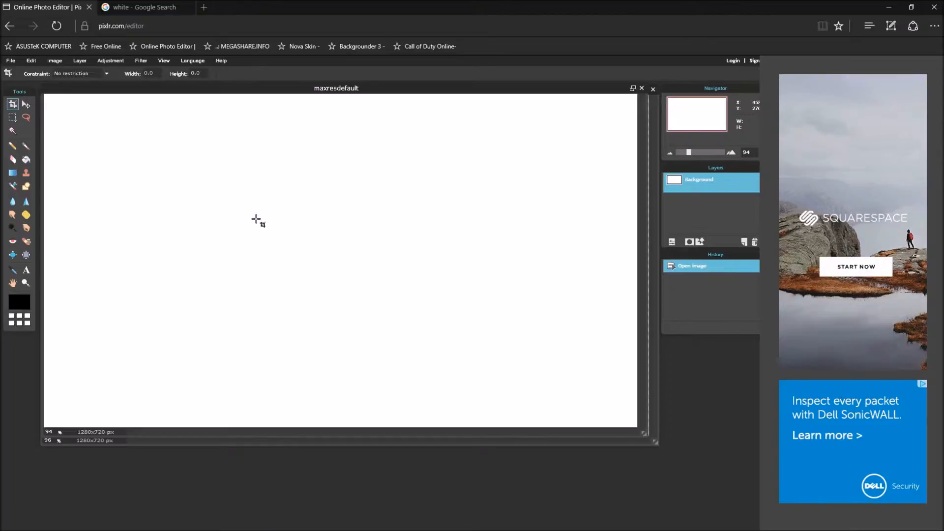
left_click_drag(414, 92, 407, 129)
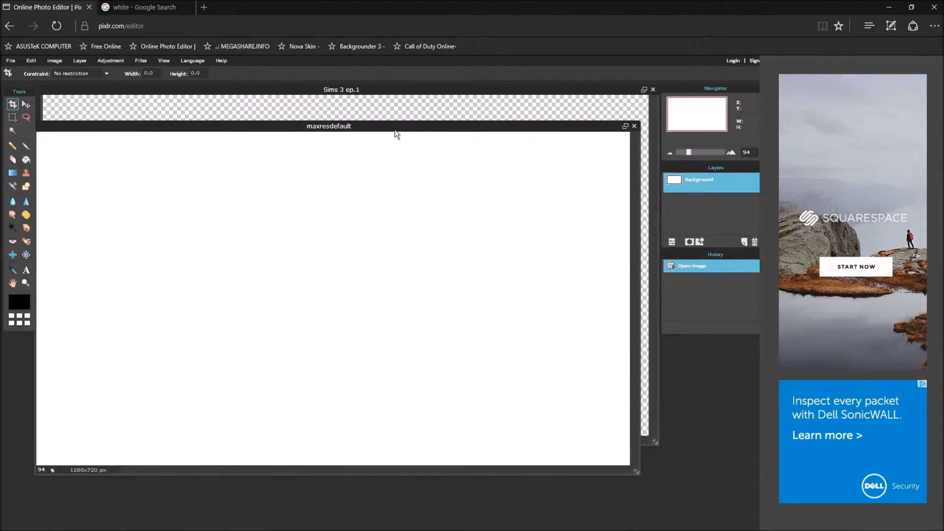
left_click_drag(396, 128, 417, 113)
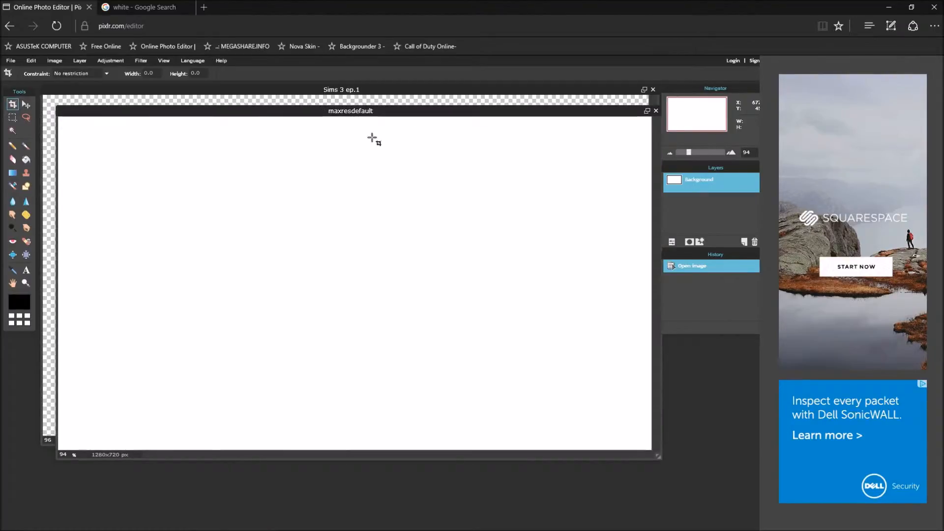
Mark a crop area on the white image, then decline applying the crop.
left_click_drag(493, 143, 379, 222)
left_click(354, 187)
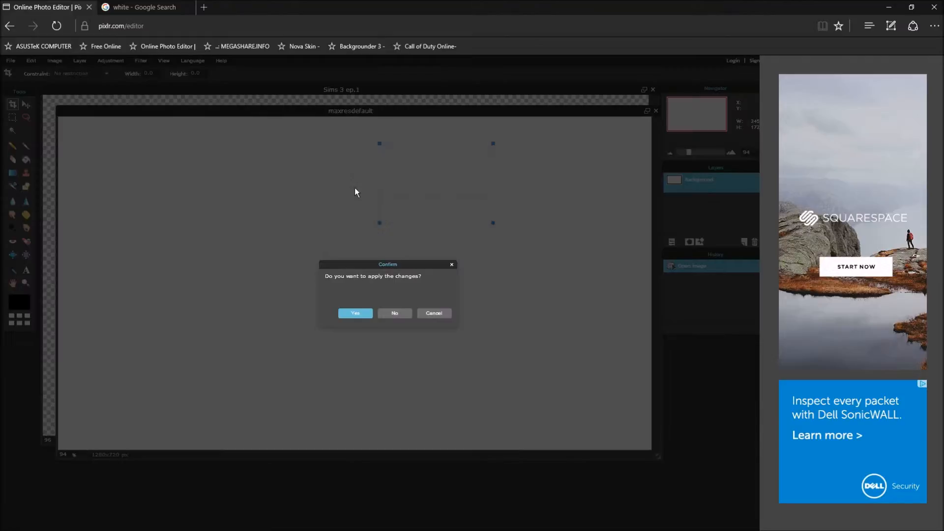
left_click(393, 315)
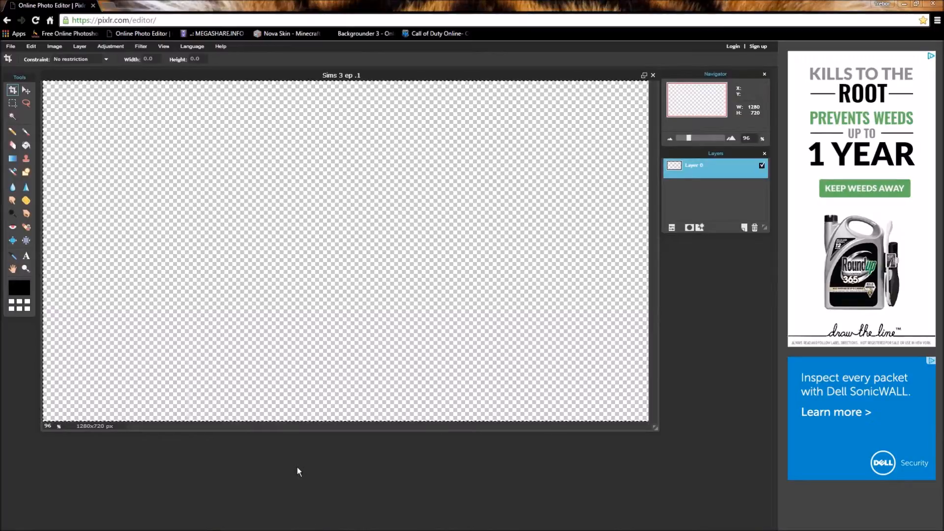
Reopen maxresdefault from Data (D:) > Trebor > Pictures over the Sims 3 ep .1 canvas.
mouse_move(210, 522)
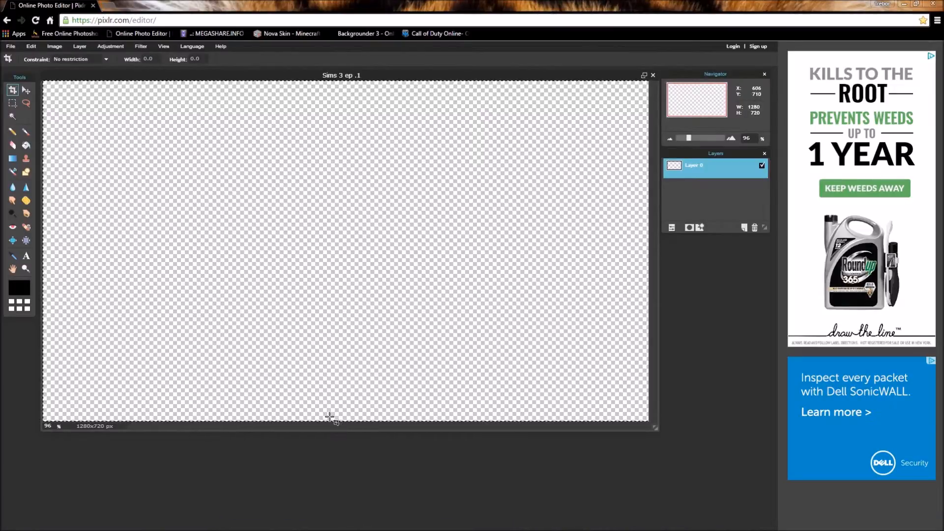
left_click(10, 47)
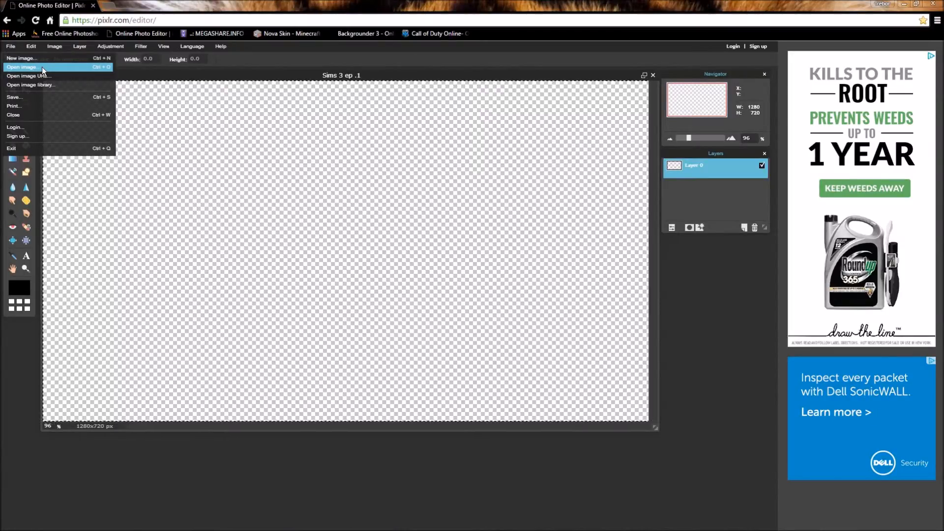
left_click(42, 67)
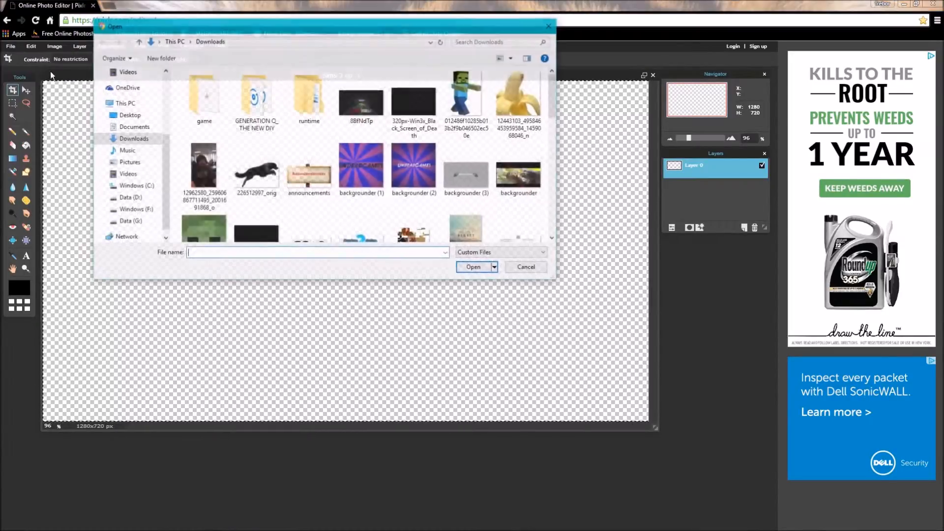
scroll(296, 135, "down", 3)
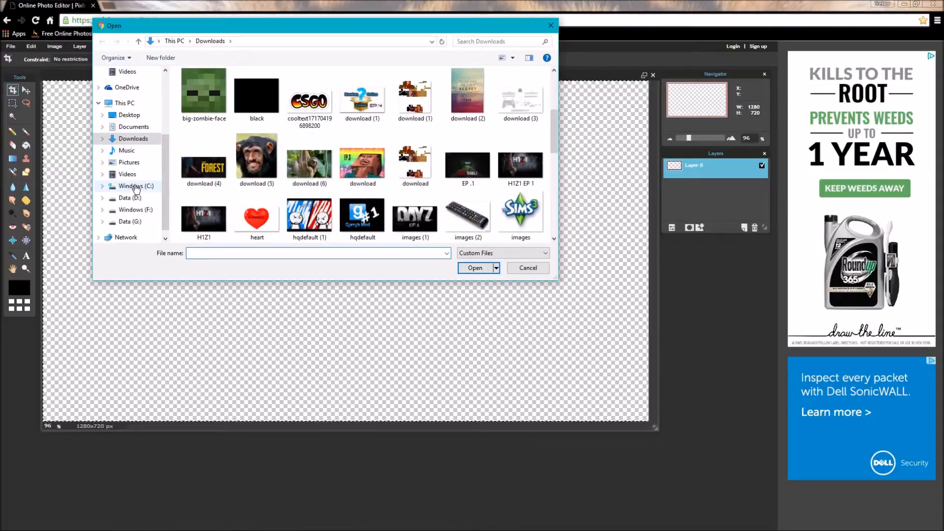
left_click(130, 198)
double_click(220, 94)
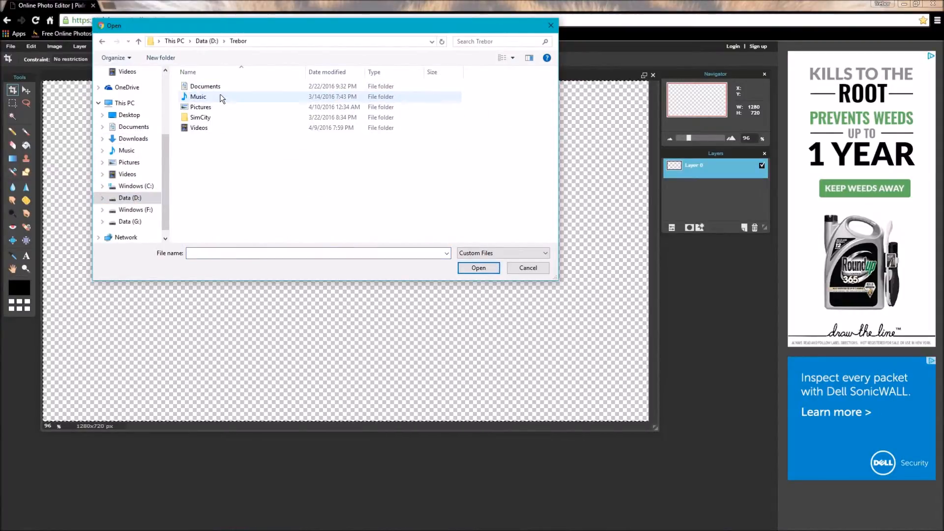
double_click(211, 108)
scroll(337, 155, "down", 5)
scroll(353, 156, "up", 2)
double_click(353, 156)
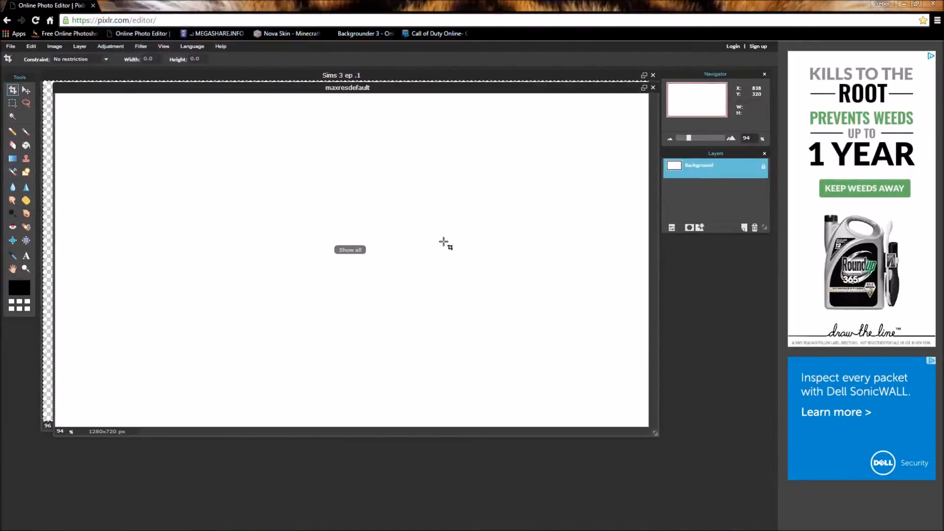
Copy the white maxresdefault image and paste it into Sims 3 ep .1 as Layer 1.
left_click_drag(252, 90, 250, 90)
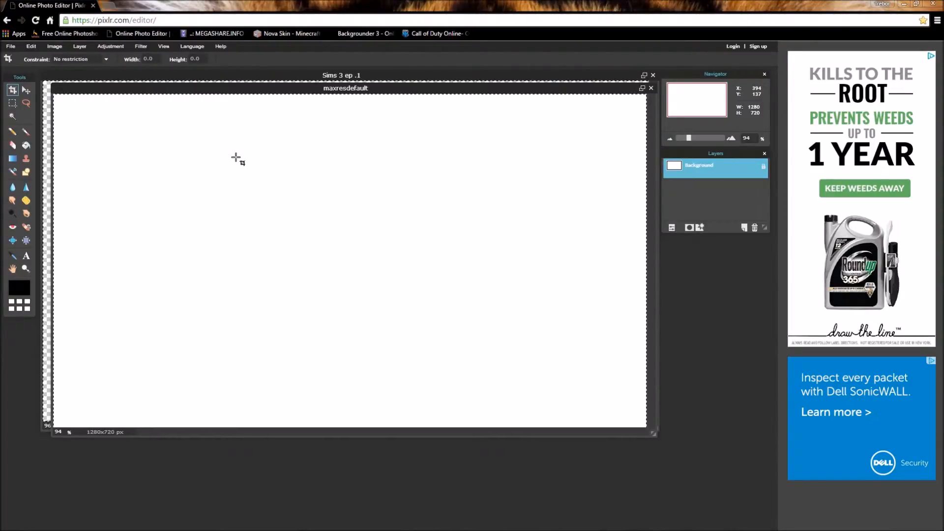
key("ctrl+c")
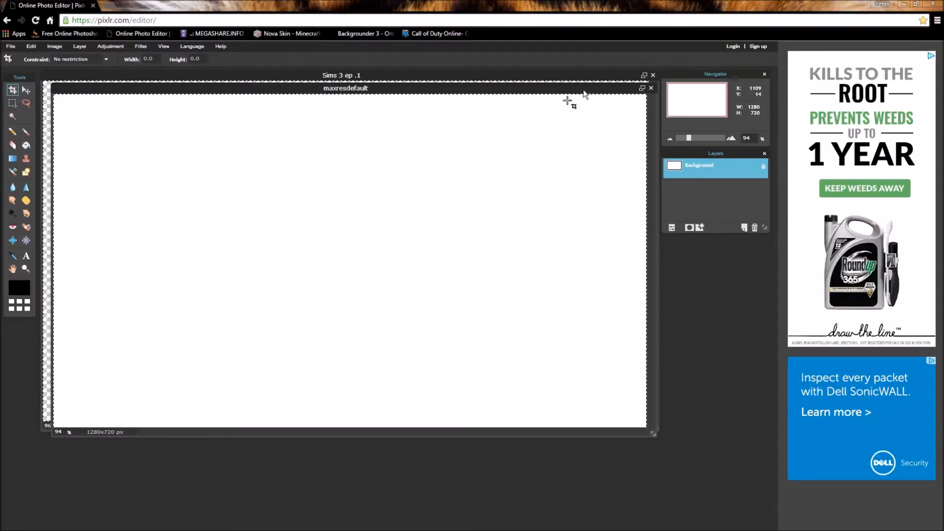
left_click_drag(588, 88, 549, 274)
left_click(458, 76)
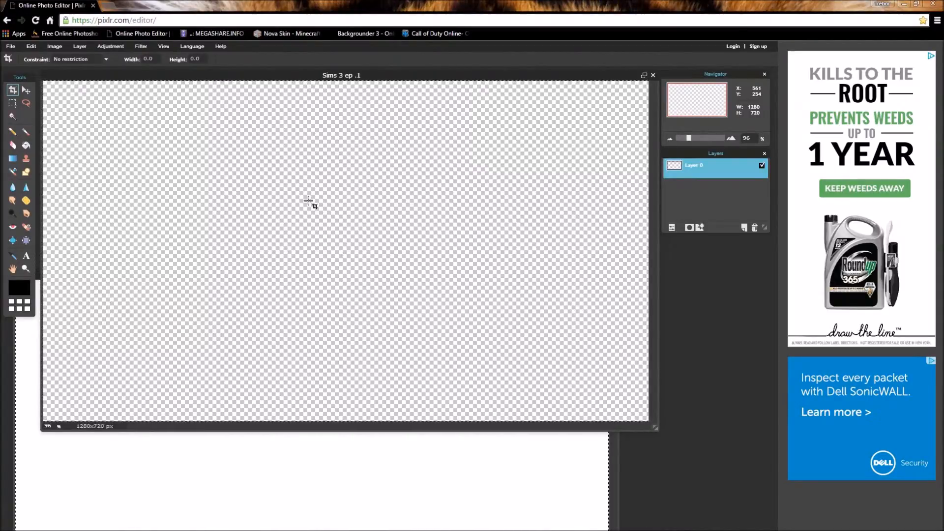
key("ctrl+v")
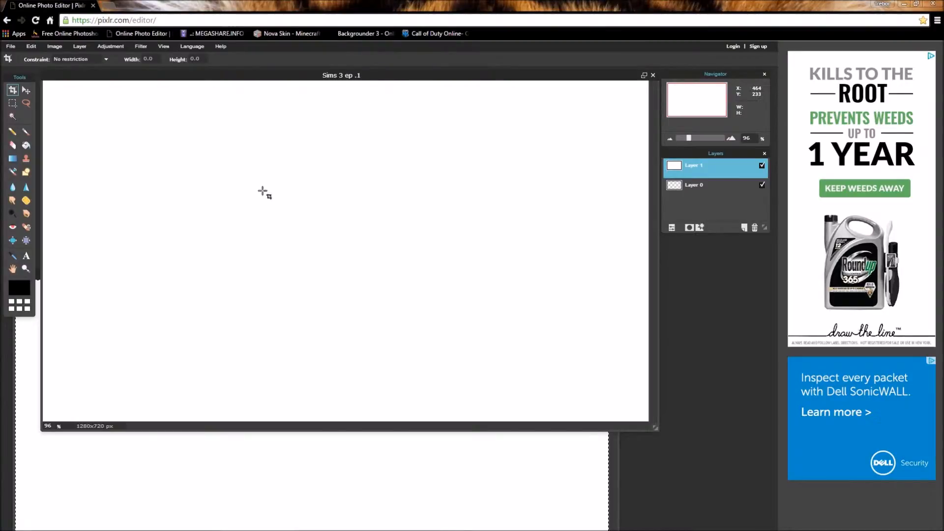
Close the maxresdefault image without saving it.
left_click_drag(571, 77, 602, 87)
left_click_drag(67, 279, 90, 325)
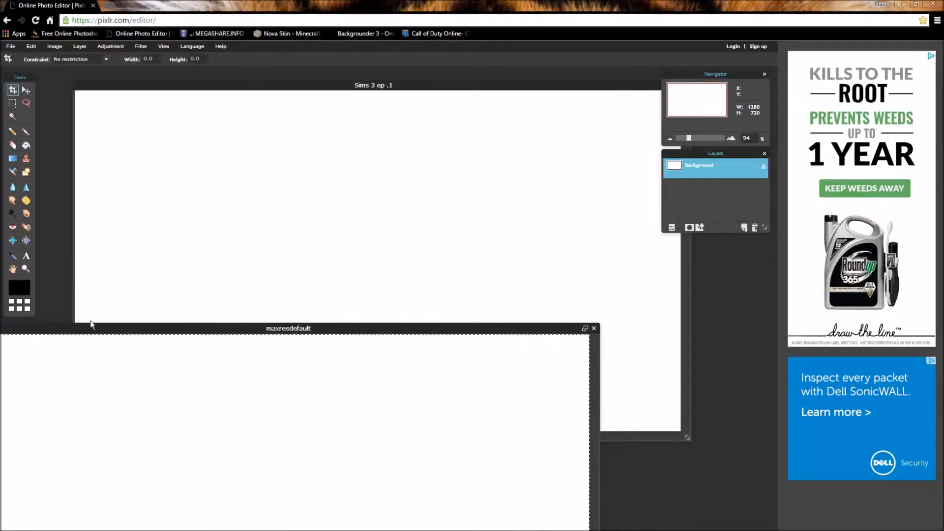
left_click(594, 328)
left_click(404, 306)
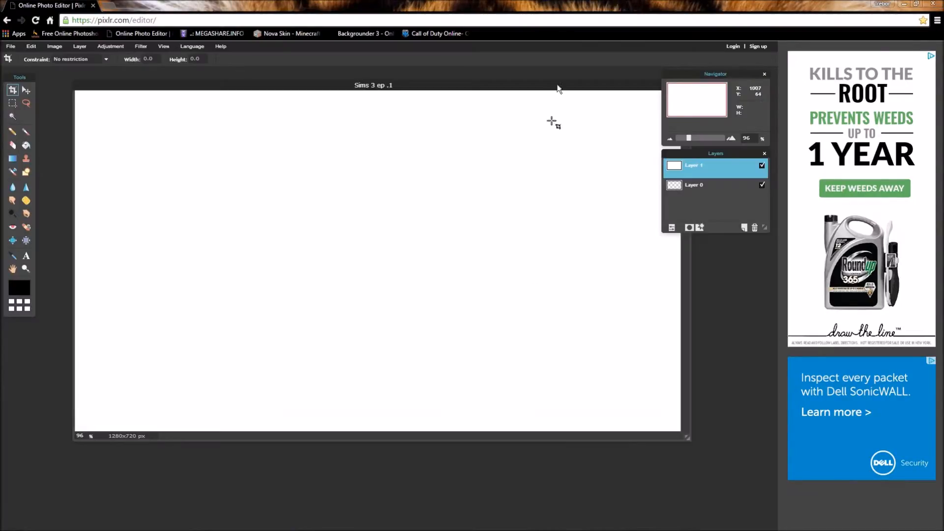
Open the-sims-3-plumbob image from the Downloads folder on the D: drive.
left_click_drag(548, 87, 514, 82)
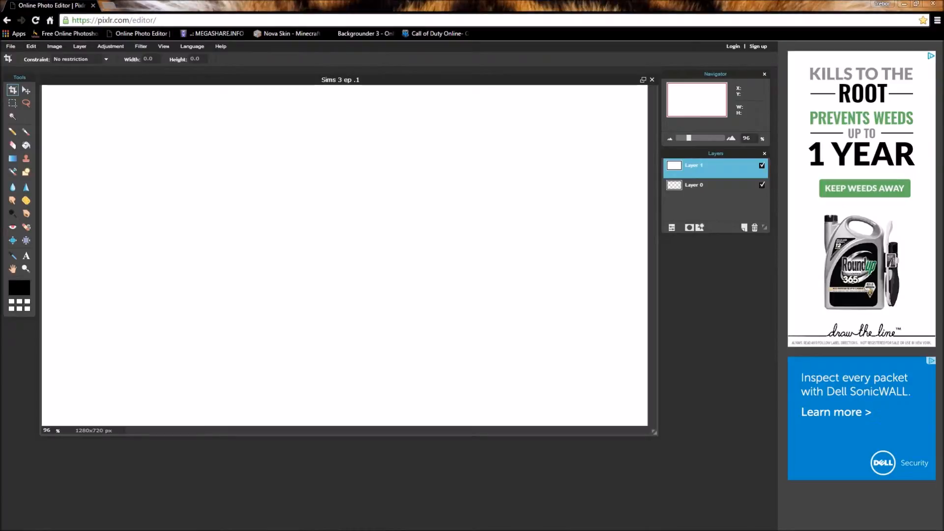
left_click(110, 6)
left_click(188, 6)
left_click(10, 46)
left_click(45, 68)
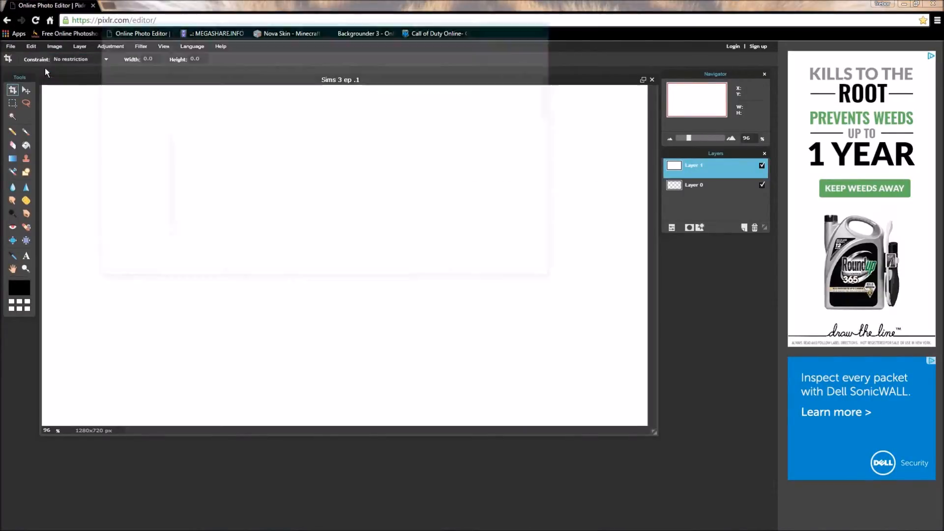
scroll(373, 140, "down", 5)
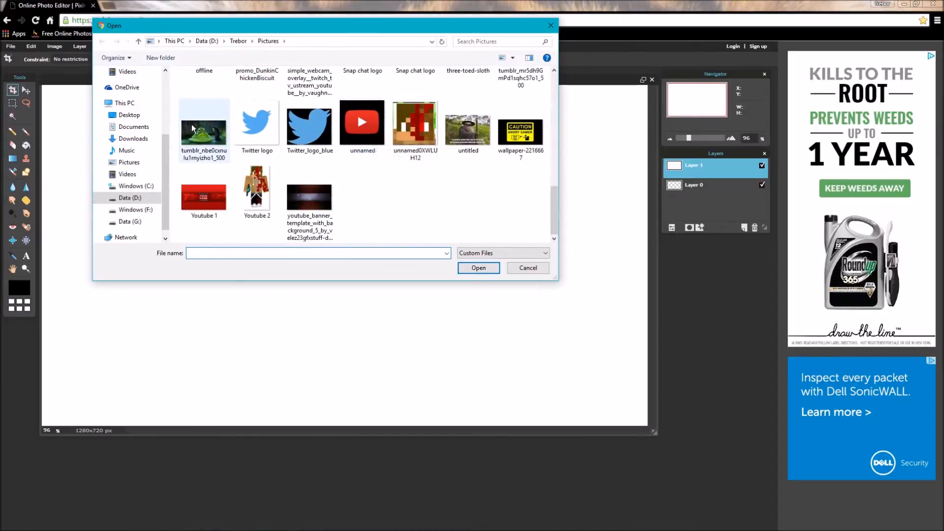
left_click(131, 198)
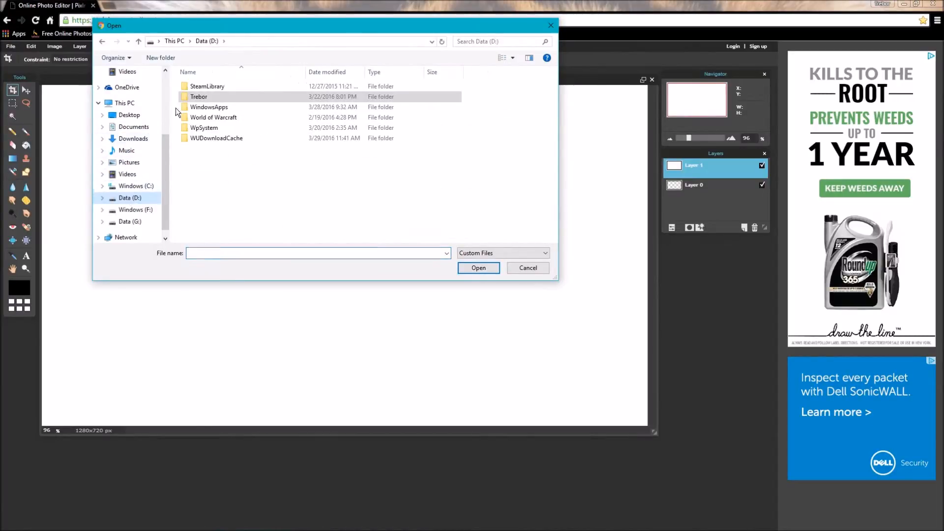
left_click(132, 138)
scroll(311, 153, "down", 1)
scroll(311, 149, "down", 4)
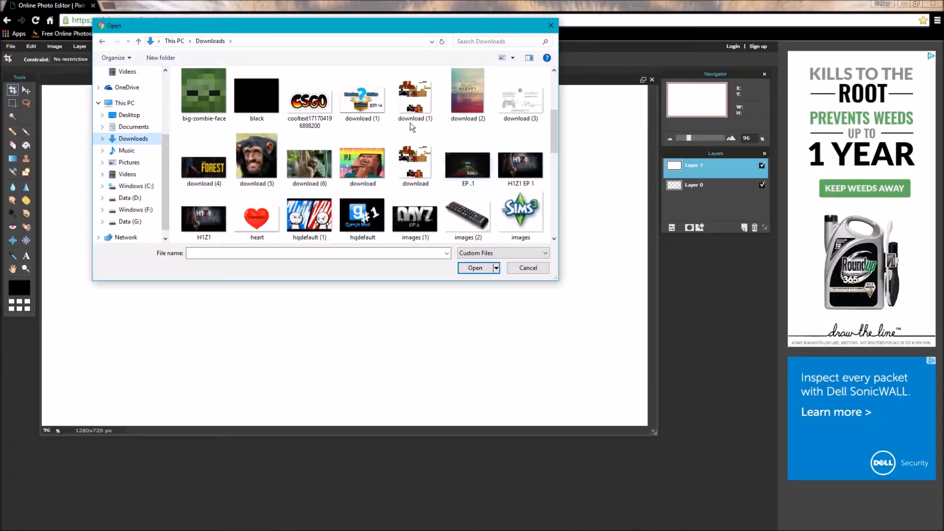
scroll(455, 126, "down", 2)
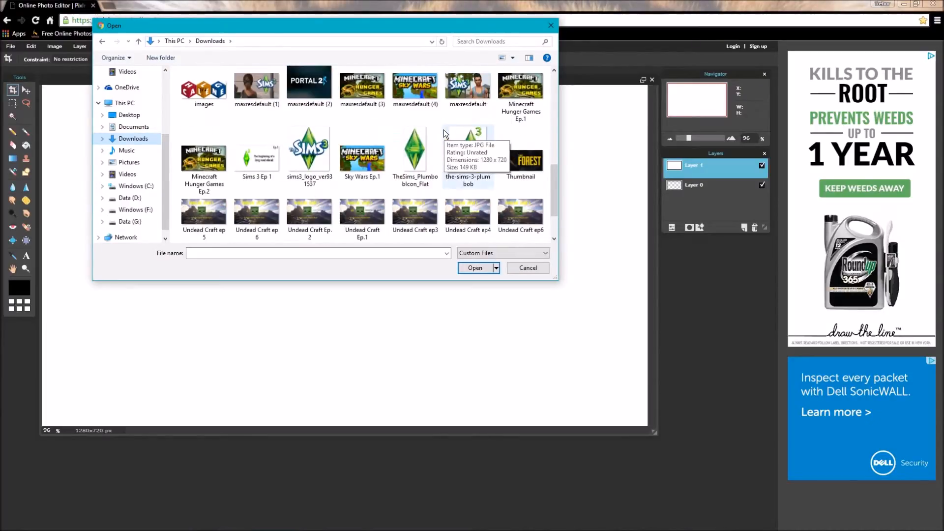
double_click(467, 155)
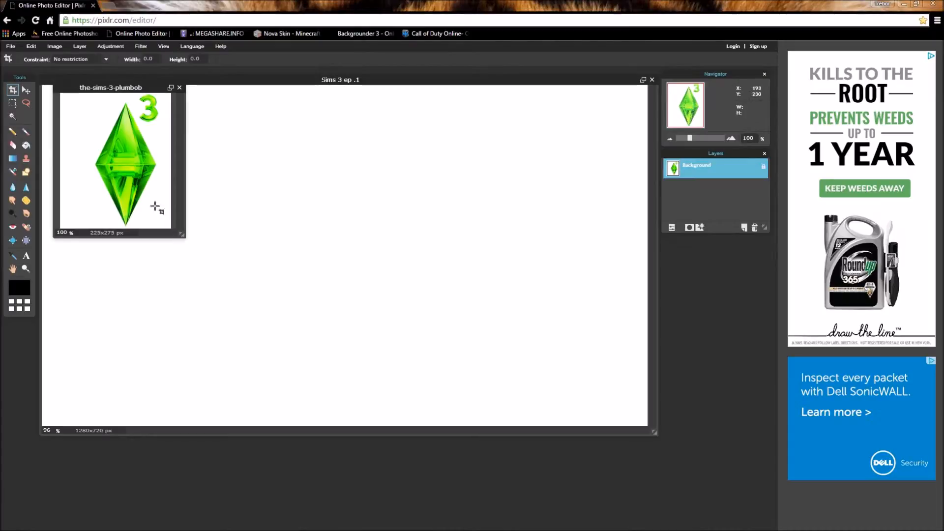
Copy the whole plumbob image and paste it onto Sims 3 ep .1 as Layer 2.
key("ctrl+a")
key("ctrl+c")
left_click(203, 130)
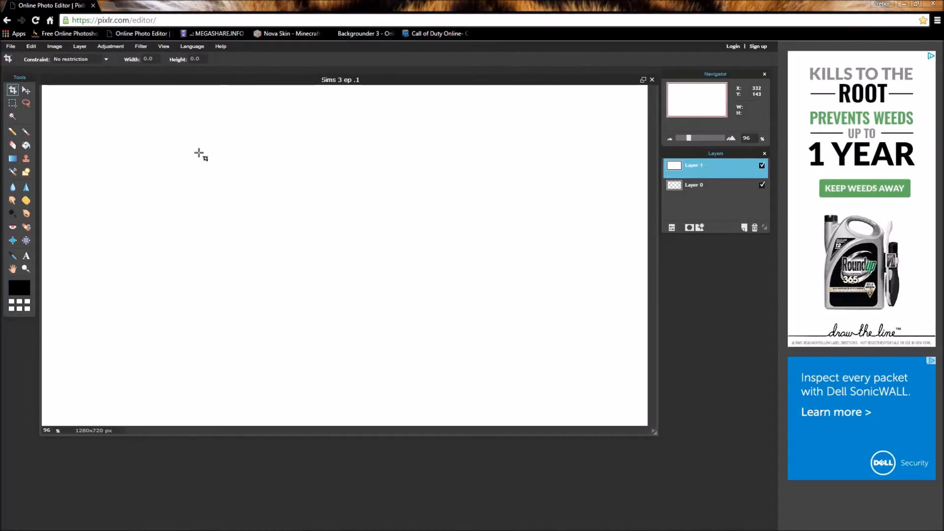
key("ctrl+v")
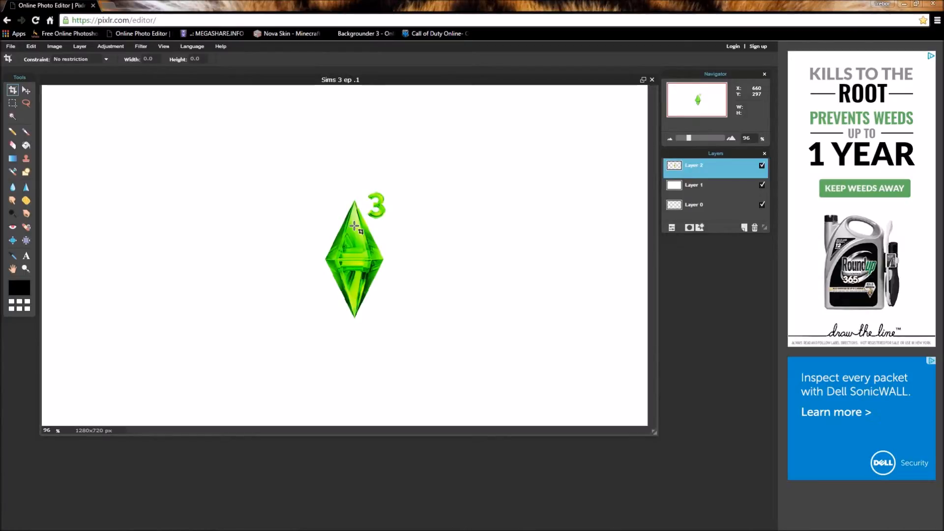
Free-transform the plumbob, enlarging it and moving it to the canvas's left side, then apply.
left_click(30, 46)
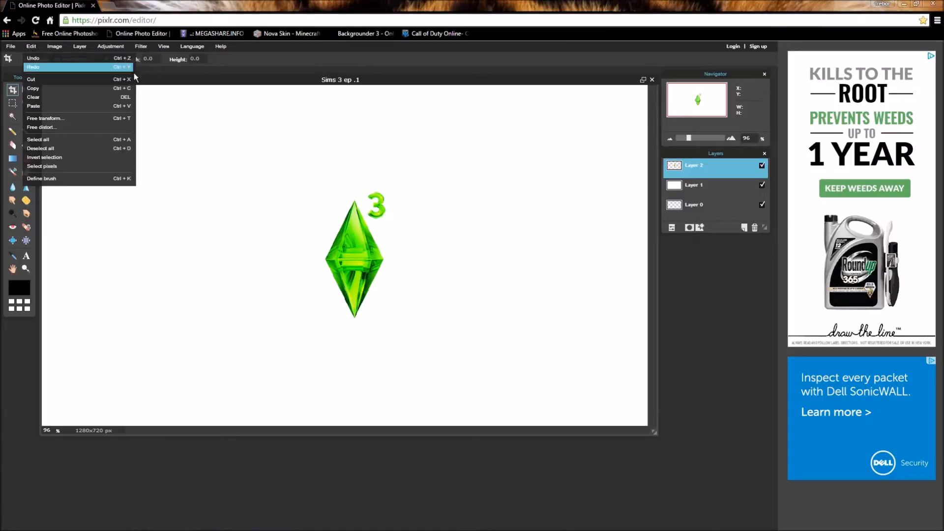
left_click(79, 118)
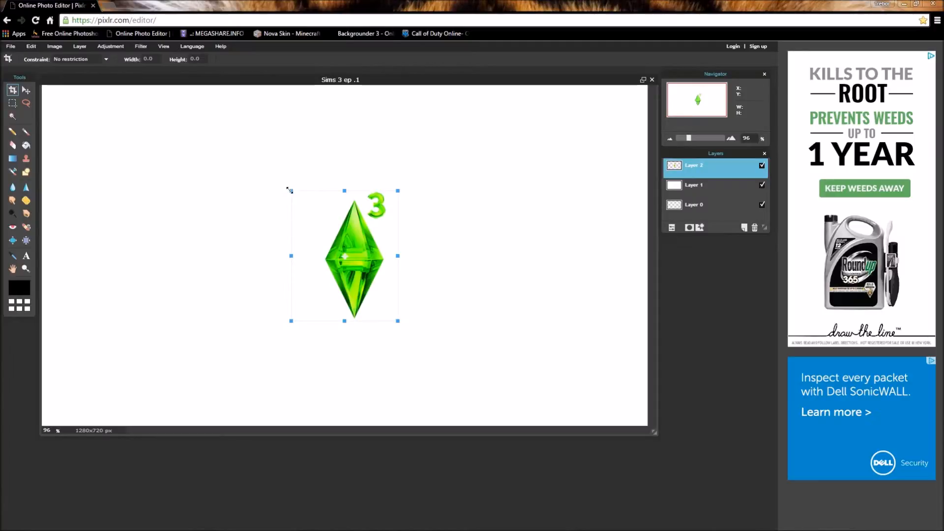
left_click_drag(289, 190, 316, 143)
left_click_drag(345, 219, 228, 217)
left_click_drag(265, 142, 308, 113)
left_click_drag(261, 220, 234, 235)
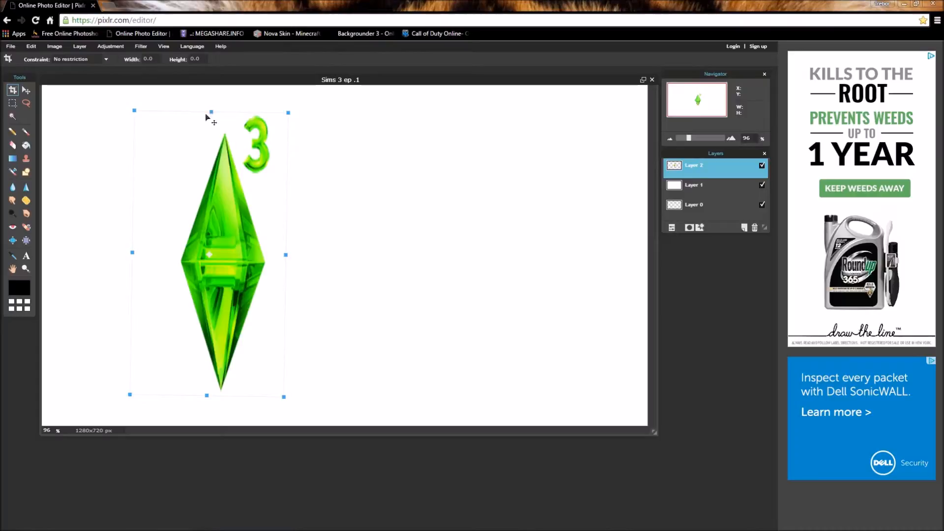
left_click_drag(212, 110, 213, 115)
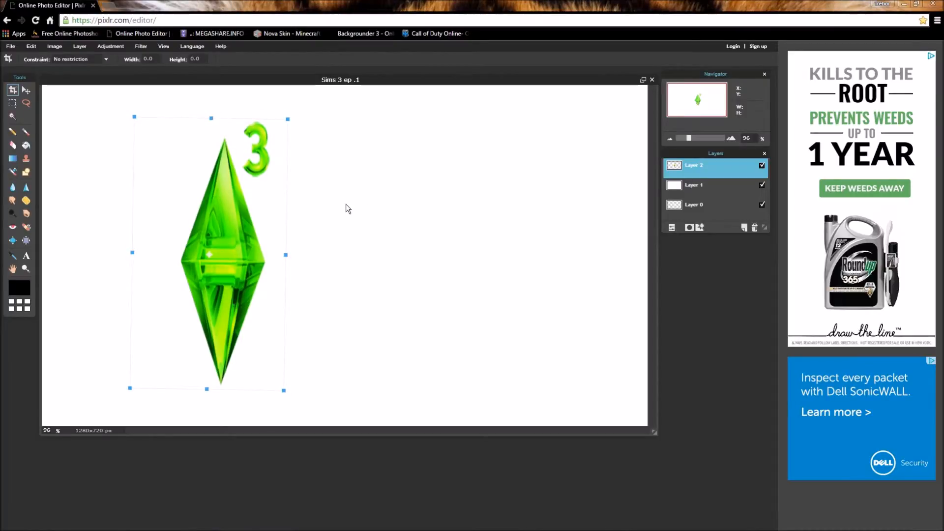
left_click_drag(231, 253, 225, 254)
left_click(370, 255)
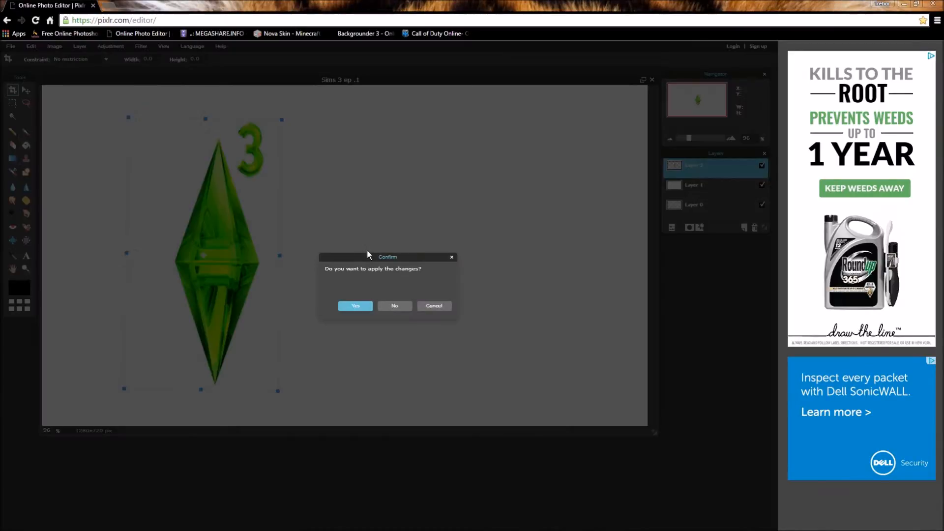
left_click(354, 304)
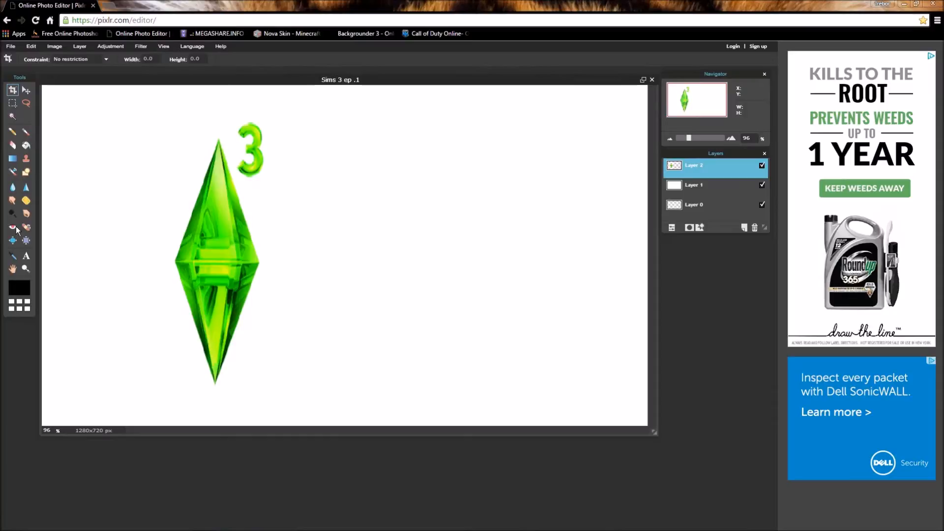
Add a text box reading 'Ep.1' at the canvas's top right.
left_click(26, 255)
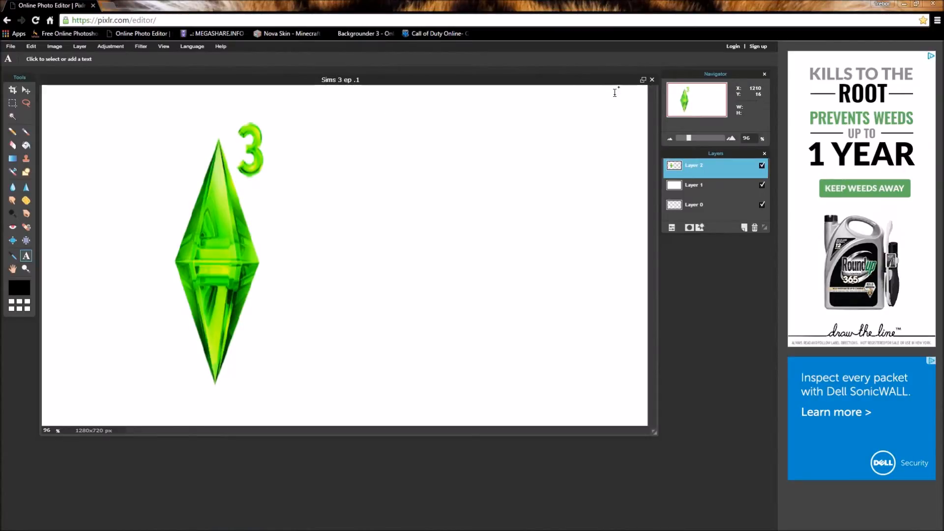
left_click(598, 98)
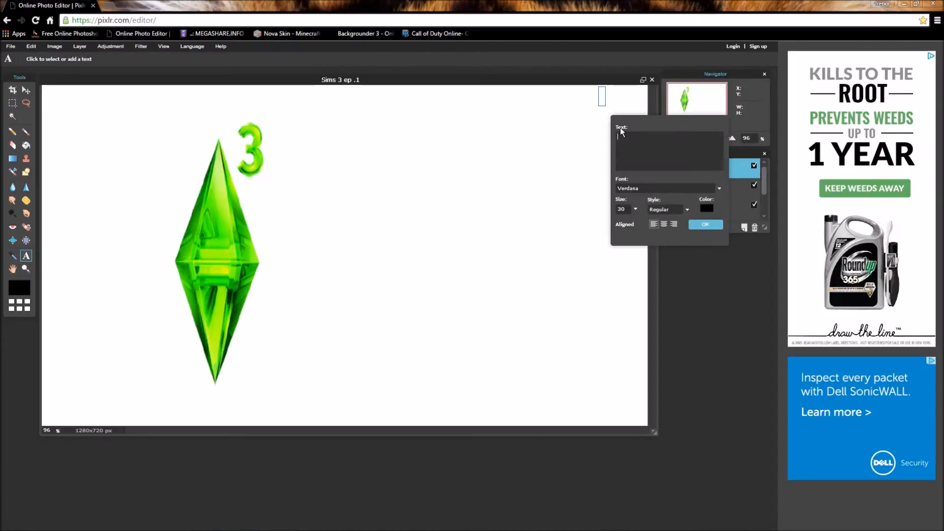
type("Ep,2")
key("BackSpace")
key("BackSpace")
type(".1")
Make the Ep.1 text size 49 Fixedsys, centre-aligned, and confirm it.
left_click(636, 210)
mouse_move(602, 220)
left_mouse_down()
mouse_move(617, 223)
mouse_move(606, 224)
left_mouse_up()
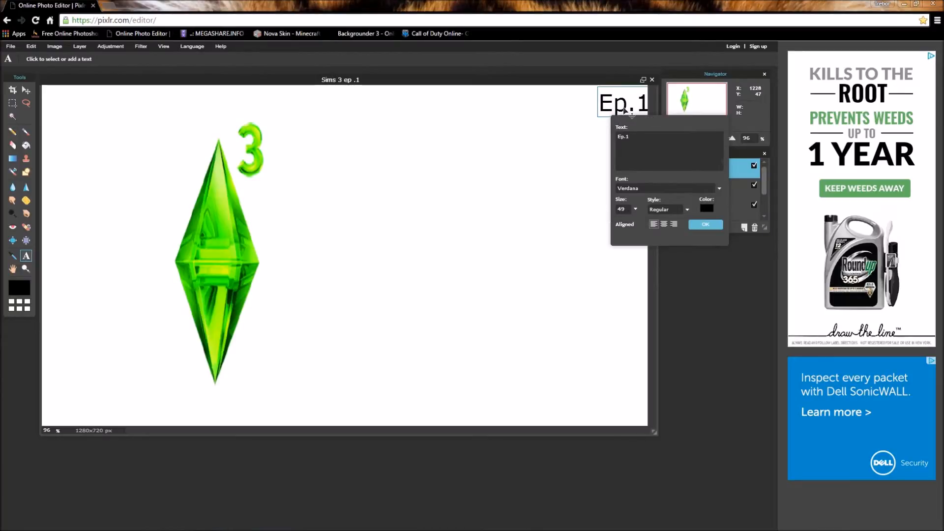
left_click(646, 185)
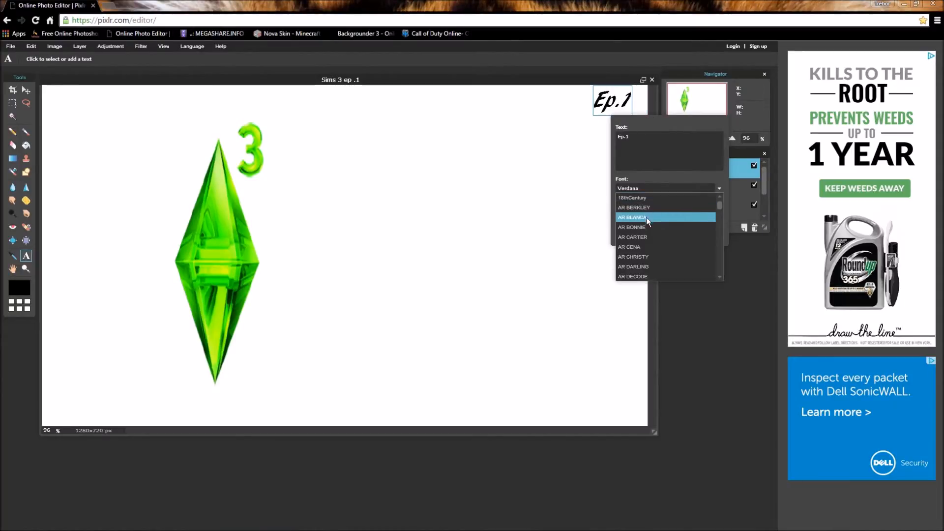
scroll(647, 250, "down", 15)
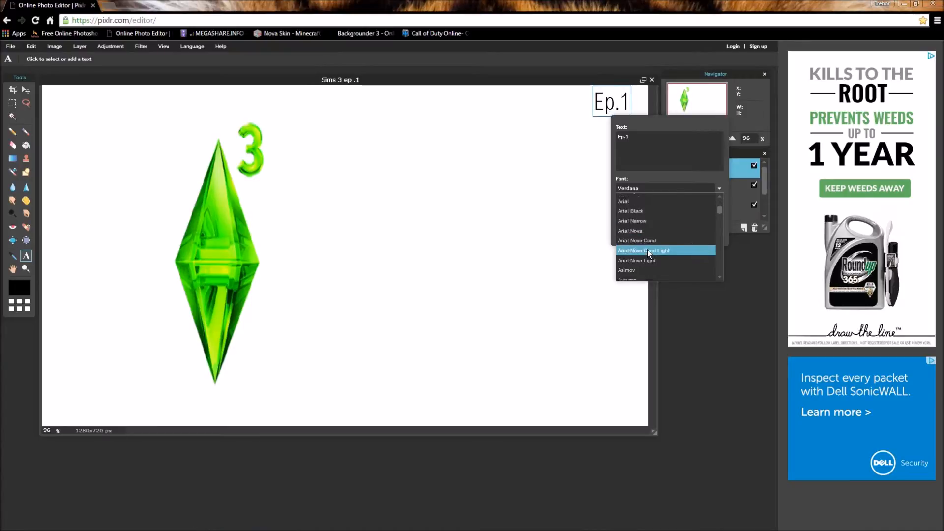
scroll(647, 236, "up", 6)
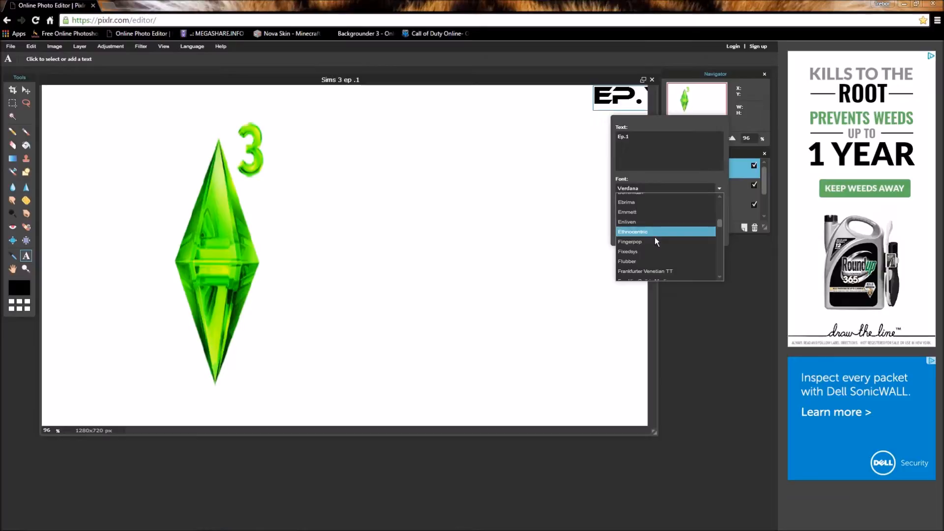
left_click(656, 255)
left_click_drag(629, 107, 622, 110)
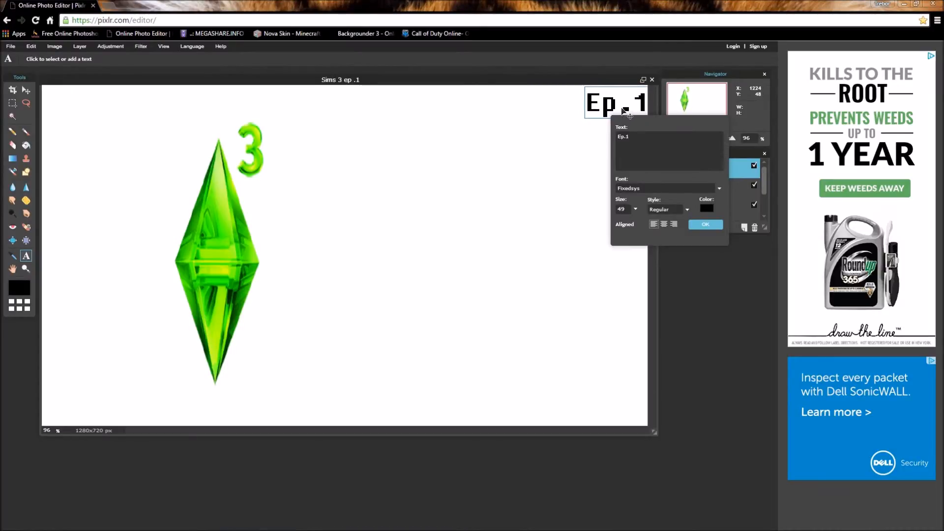
left_click(667, 223)
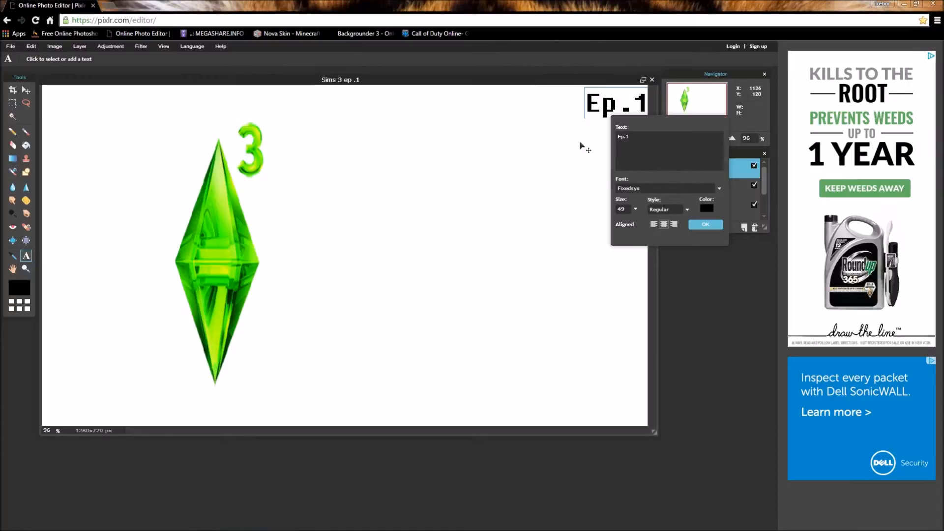
left_click(705, 224)
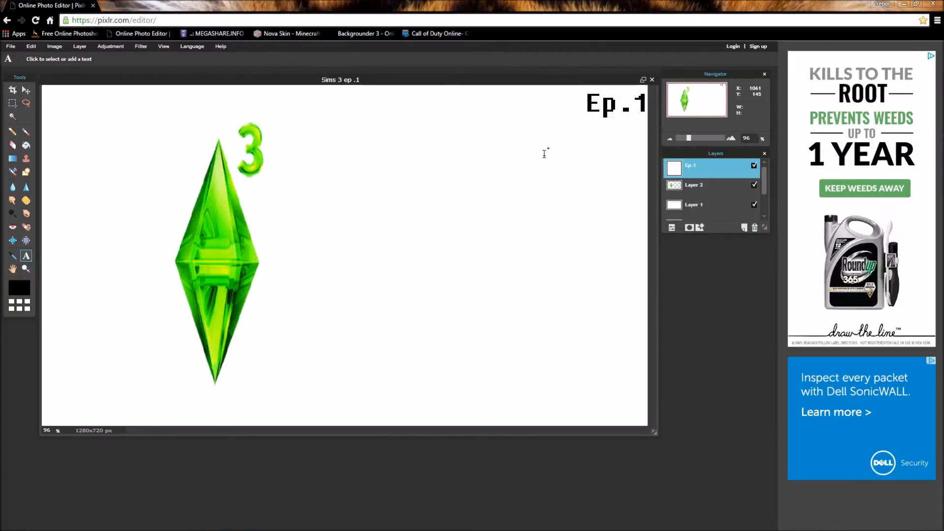
Add the title 'The long road ahead' right of the plumbob at size 103.
left_click(365, 219)
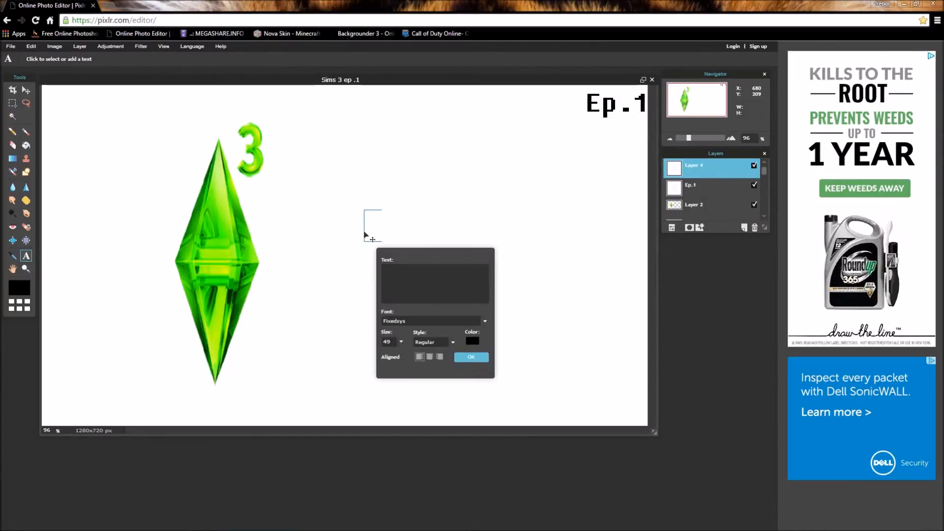
type("Thelon")
key("BackSpace")
key("BackSpace")
key("BackSpace")
key("BackSpace")
type("long road ")
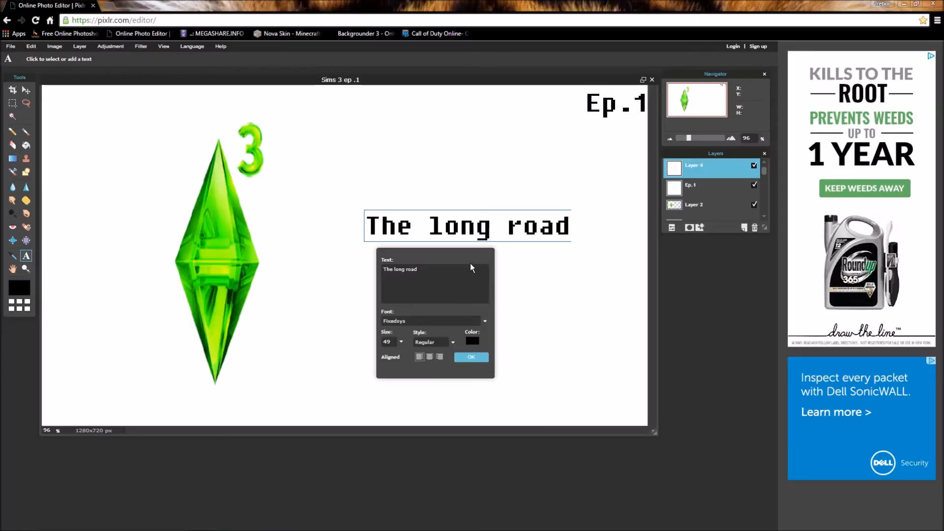
type("ahead")
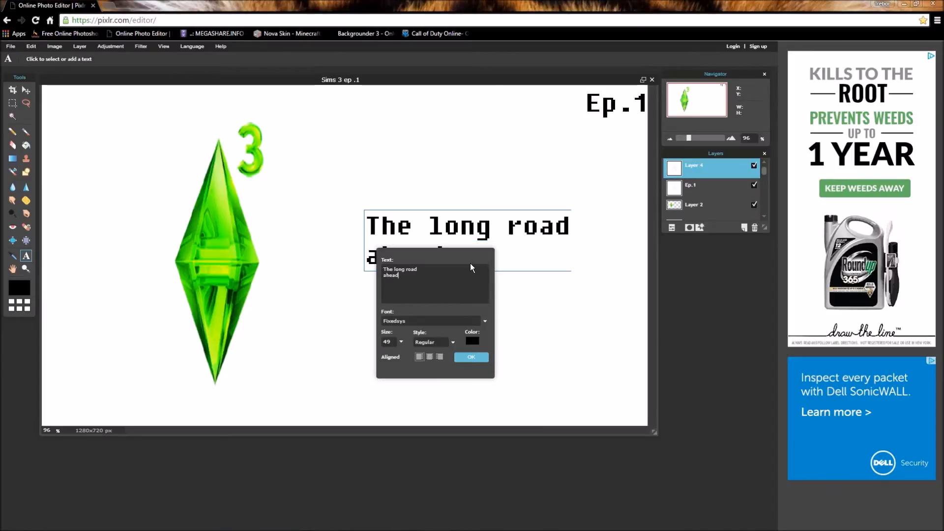
left_click(401, 341)
left_click_drag(377, 358, 398, 355)
Centre-align the title's two lines and confirm the text.
left_click_drag(488, 238, 472, 244)
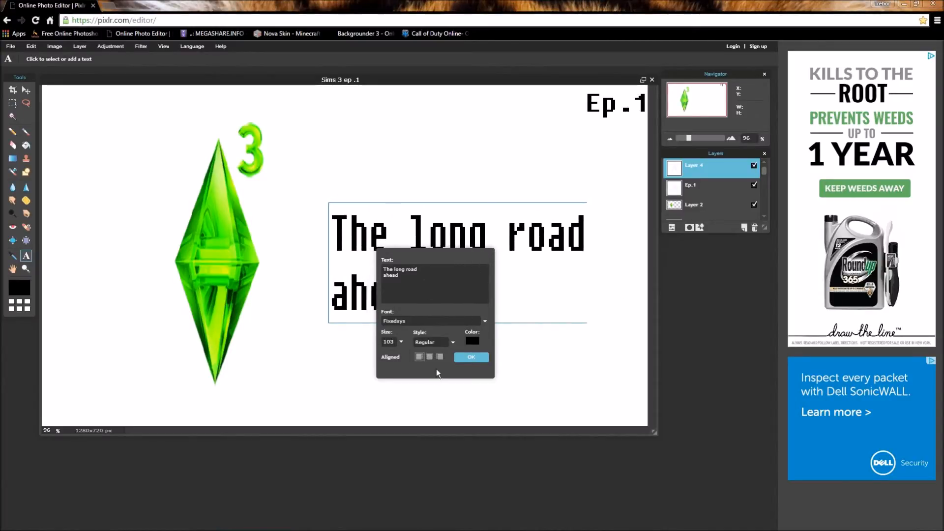
left_click(427, 357)
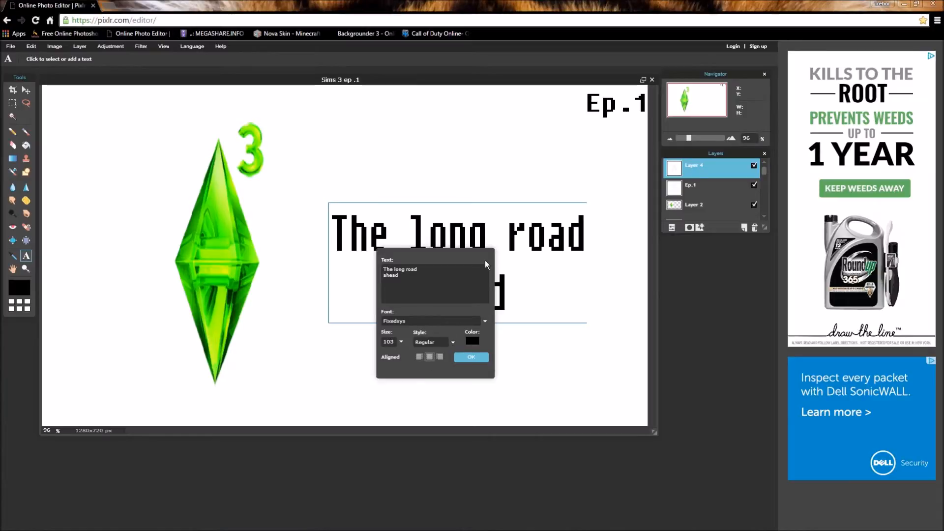
left_click(470, 358)
left_click(475, 242)
left_click(480, 357)
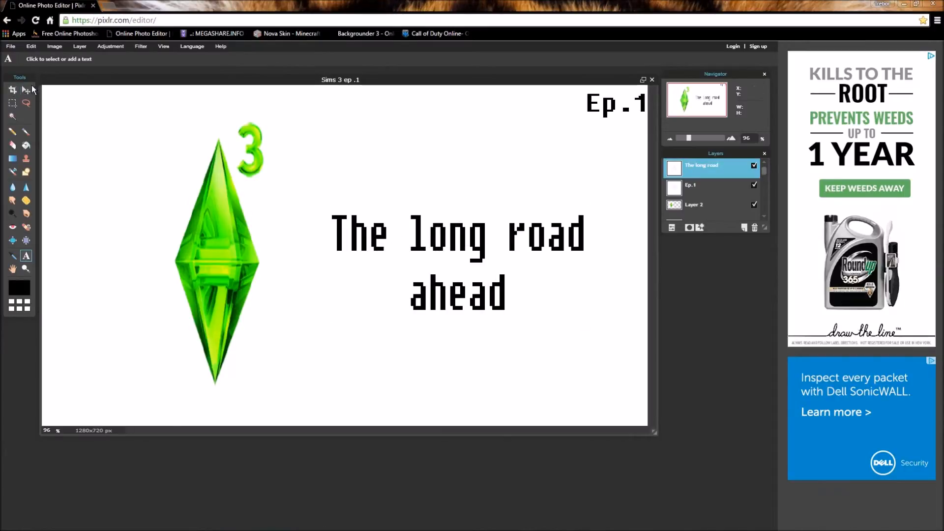
Shift the title slightly left and down with the Move tool.
left_click(27, 91)
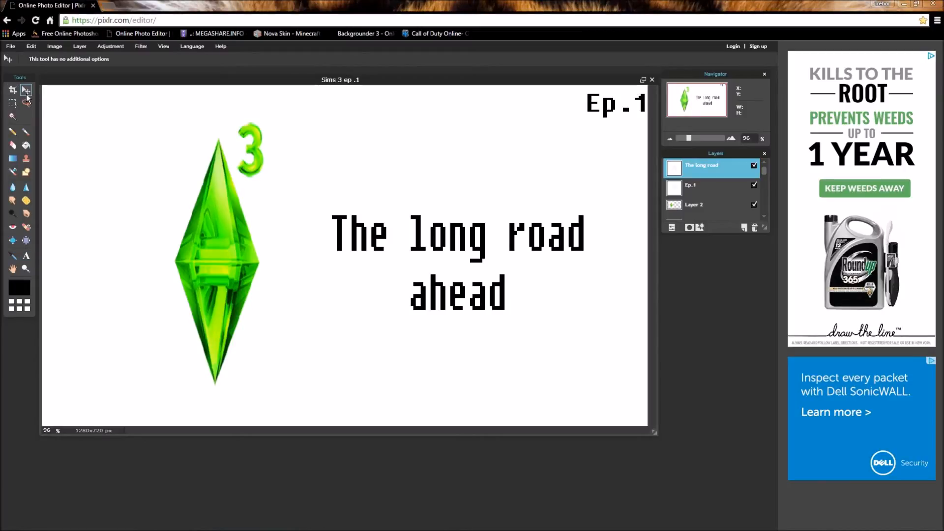
mouse_move(438, 240)
left_mouse_down()
mouse_move(431, 255)
mouse_move(445, 257)
left_mouse_up()
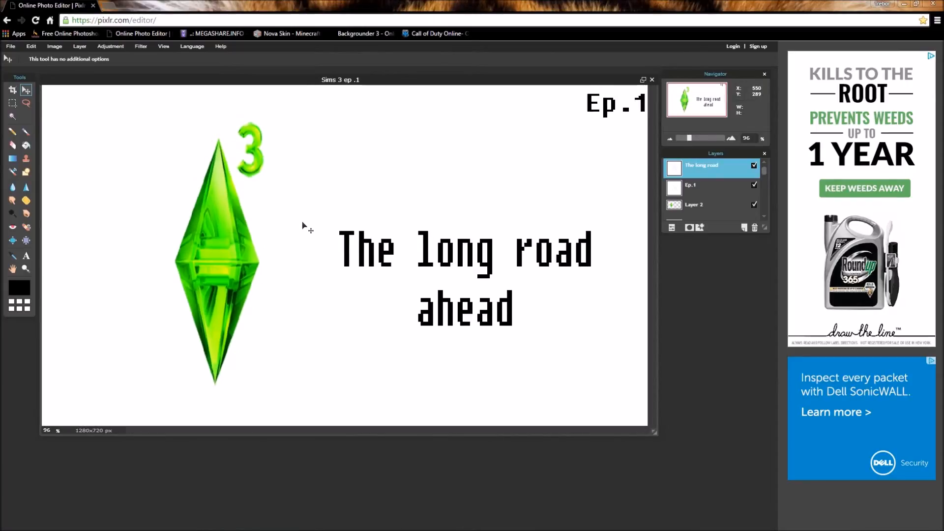
left_click(10, 47)
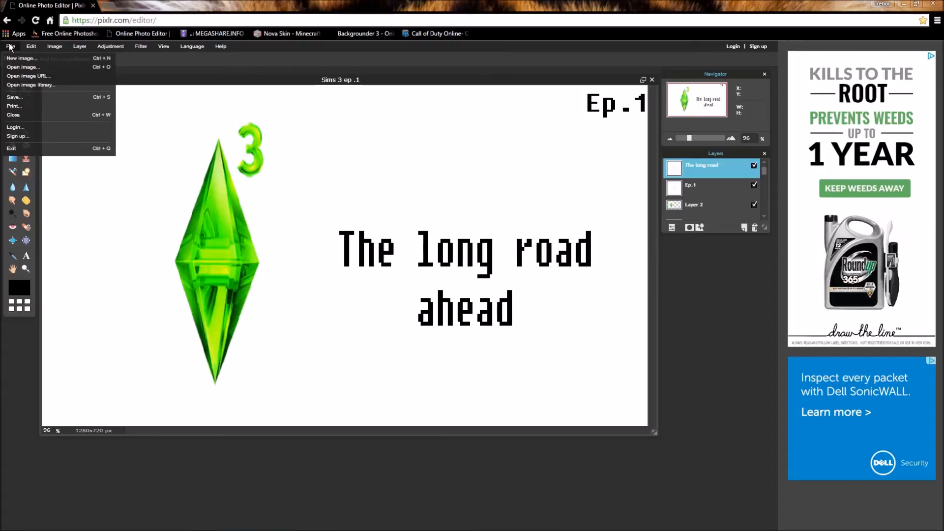
Save the thumbnail as a quality-80 JPEG in Downloads, then close the document.
left_click(29, 98)
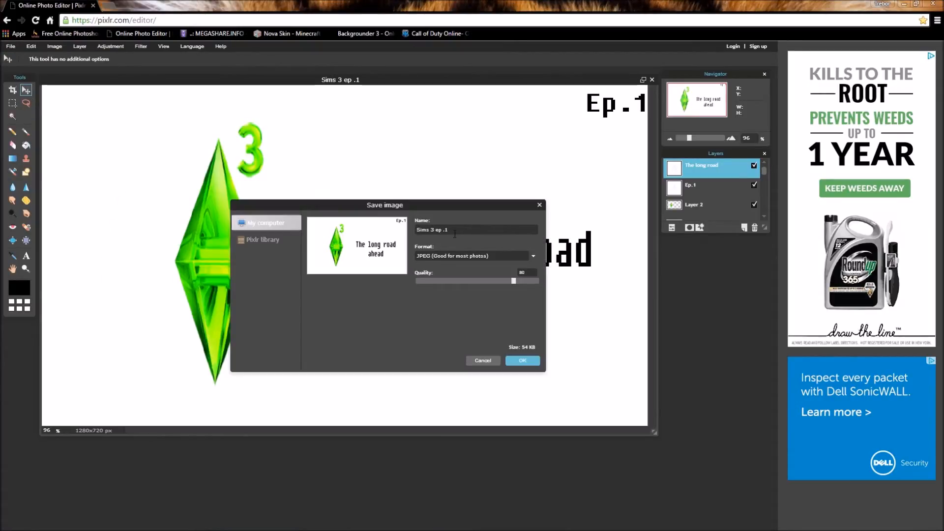
left_click(522, 361)
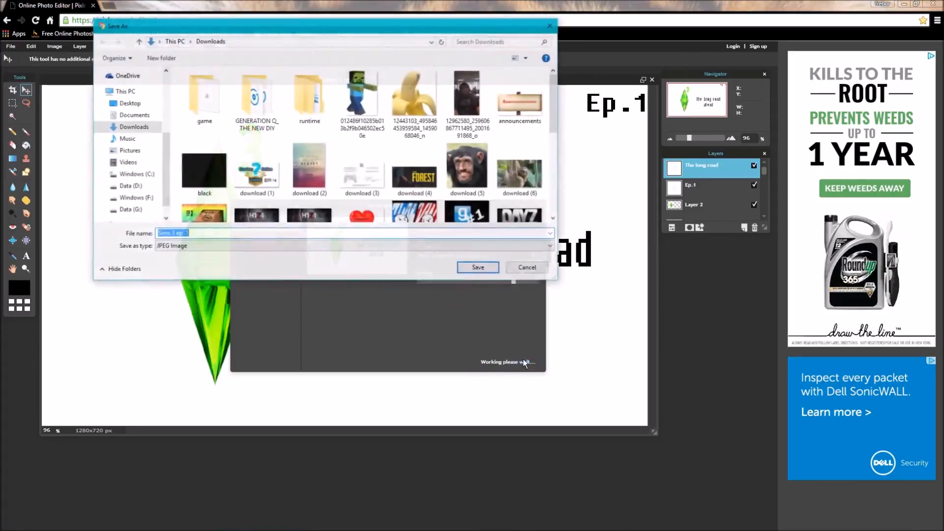
left_click(521, 270)
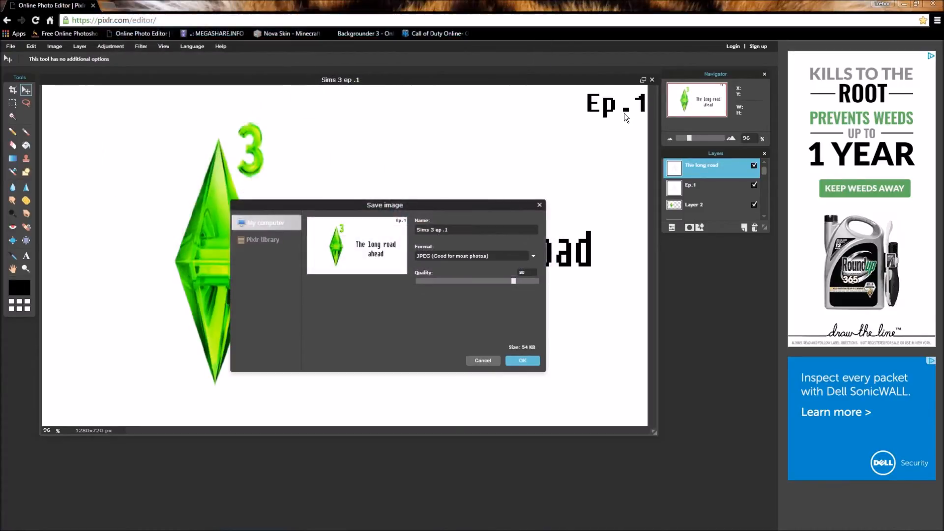
left_click(539, 204)
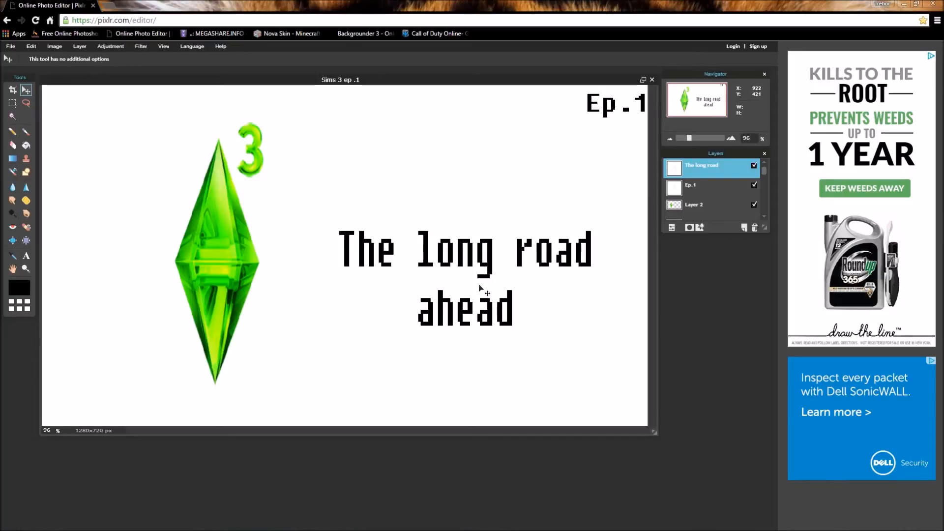
left_click(653, 80)
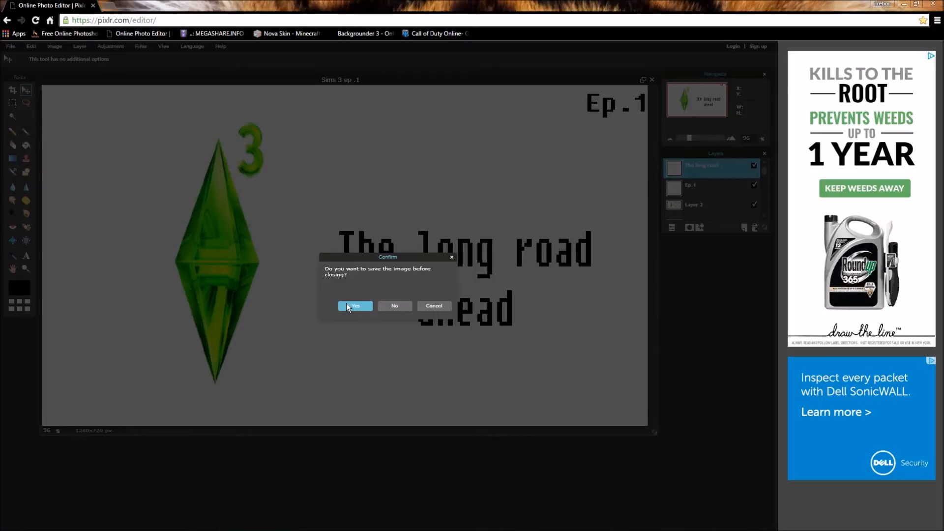
Discard both the Sims 3 ep .1 thumbnail and the plumbob image without saving.
left_click(395, 306)
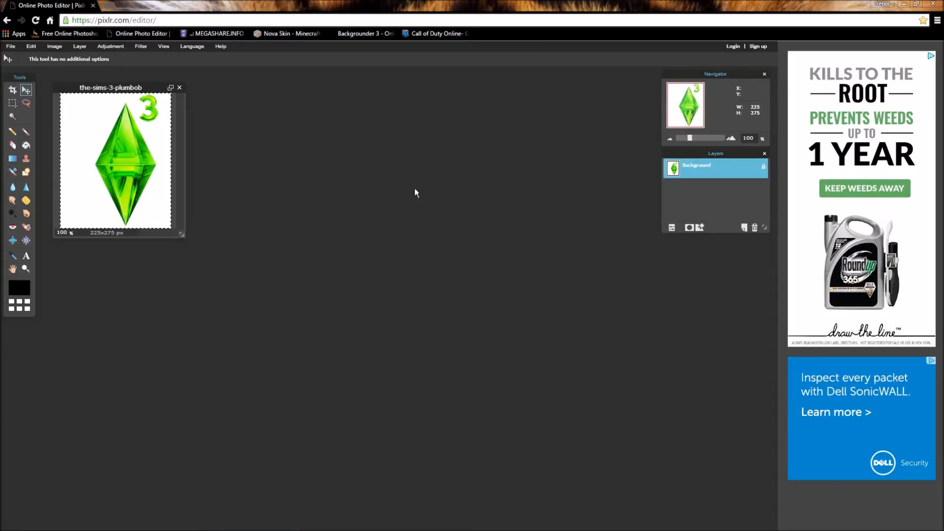
left_click(179, 87)
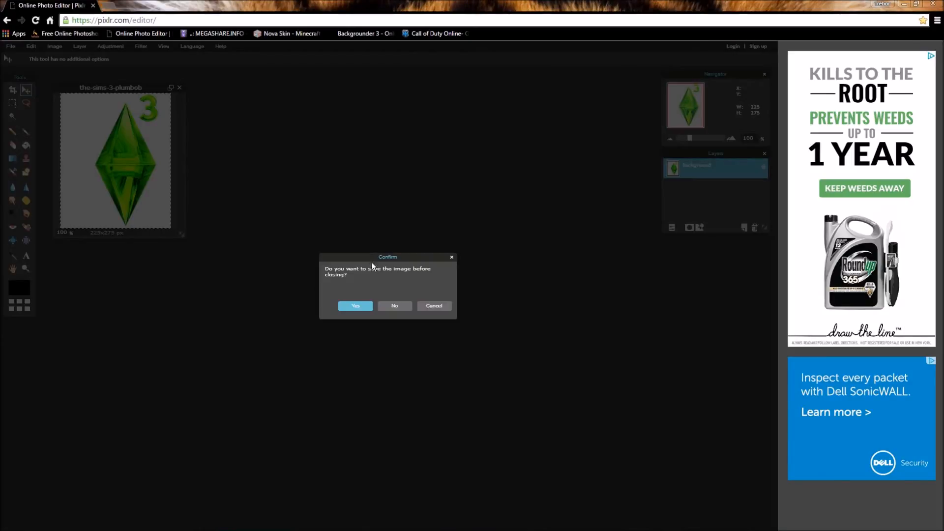
left_click(396, 305)
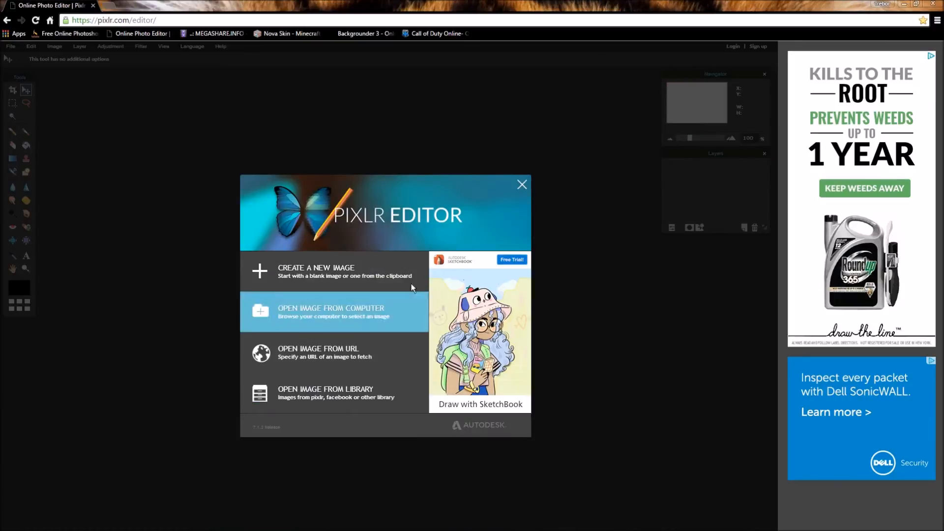